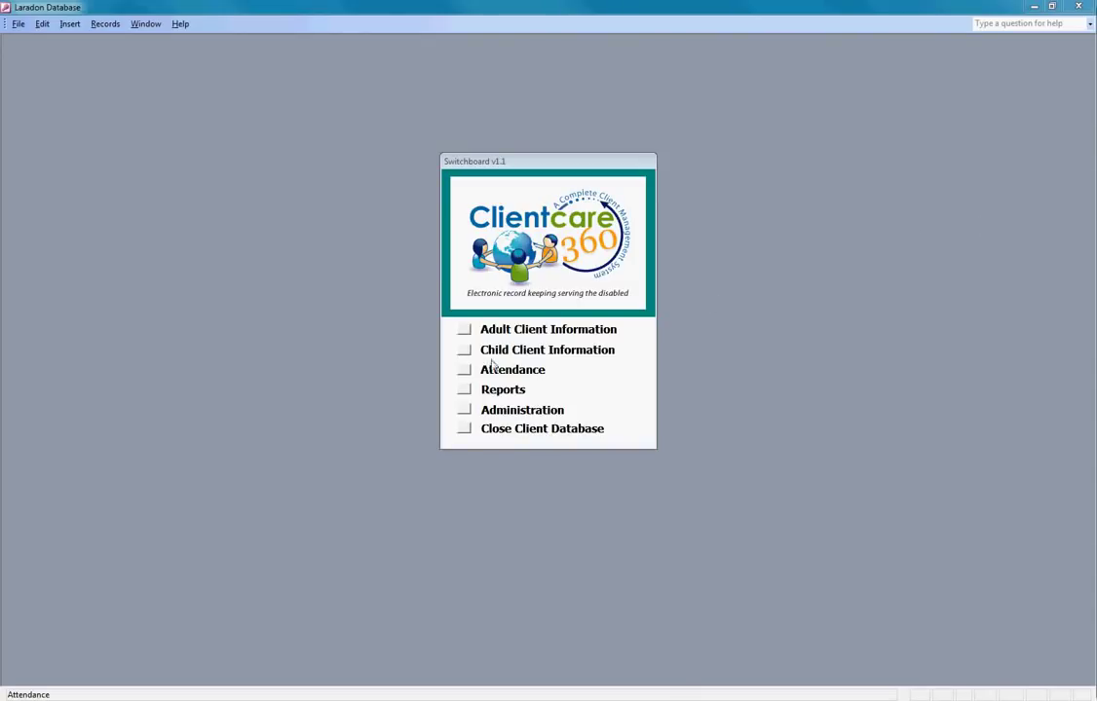
Open the Attendance Menu and filter it to year 2009, month November, program Seniors.
left_click(463, 369)
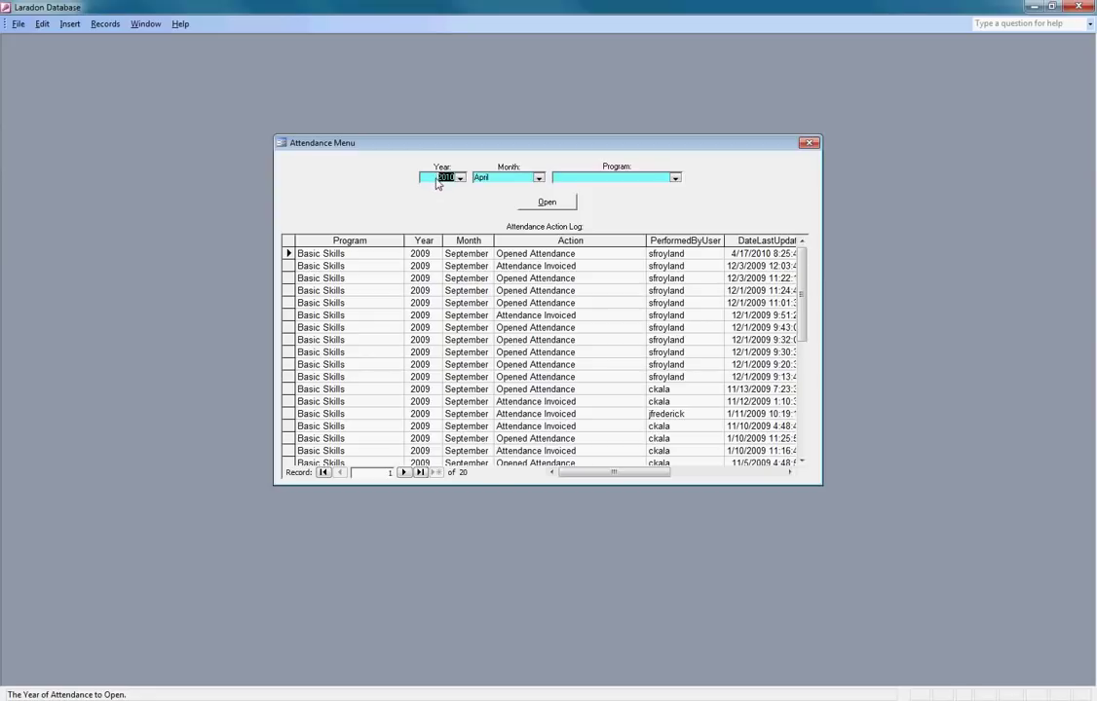
type("20")
key("BackSpace")
type("009")
key("Tab")
type("n")
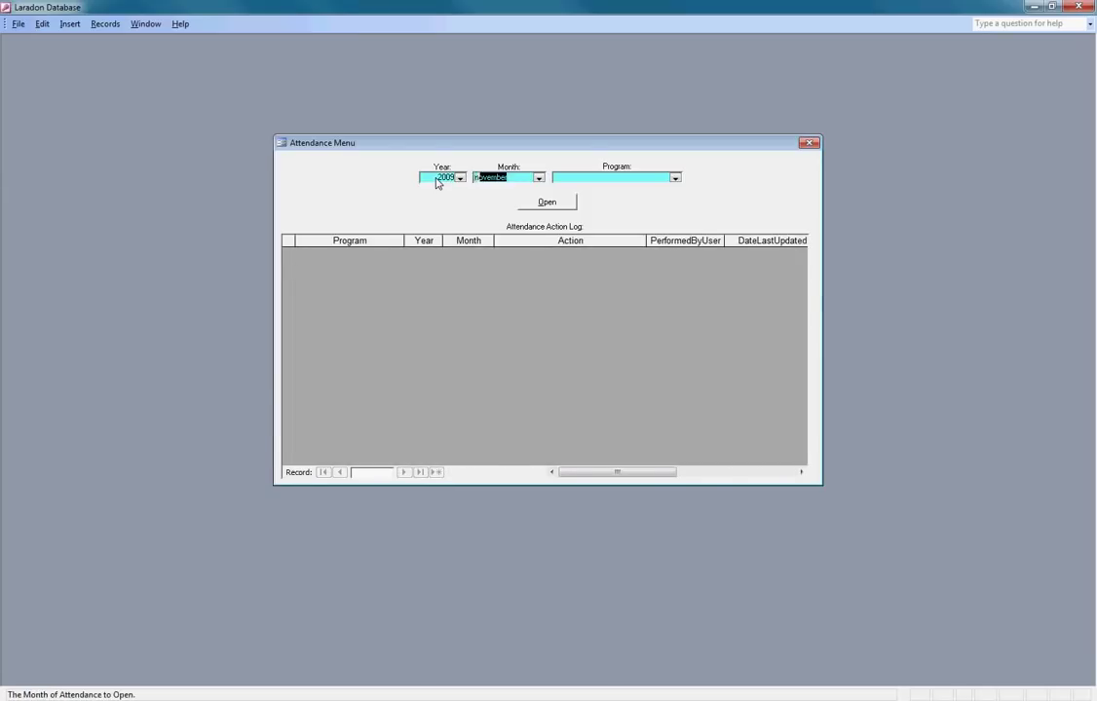
key("Tab")
type("s")
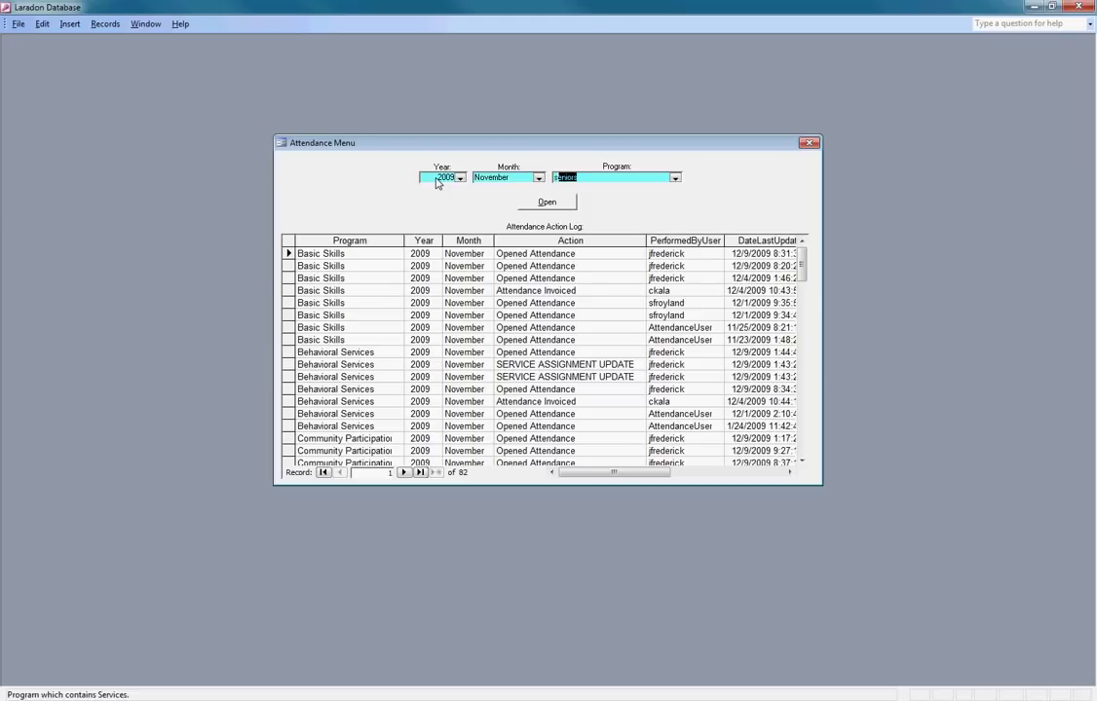
key("Tab")
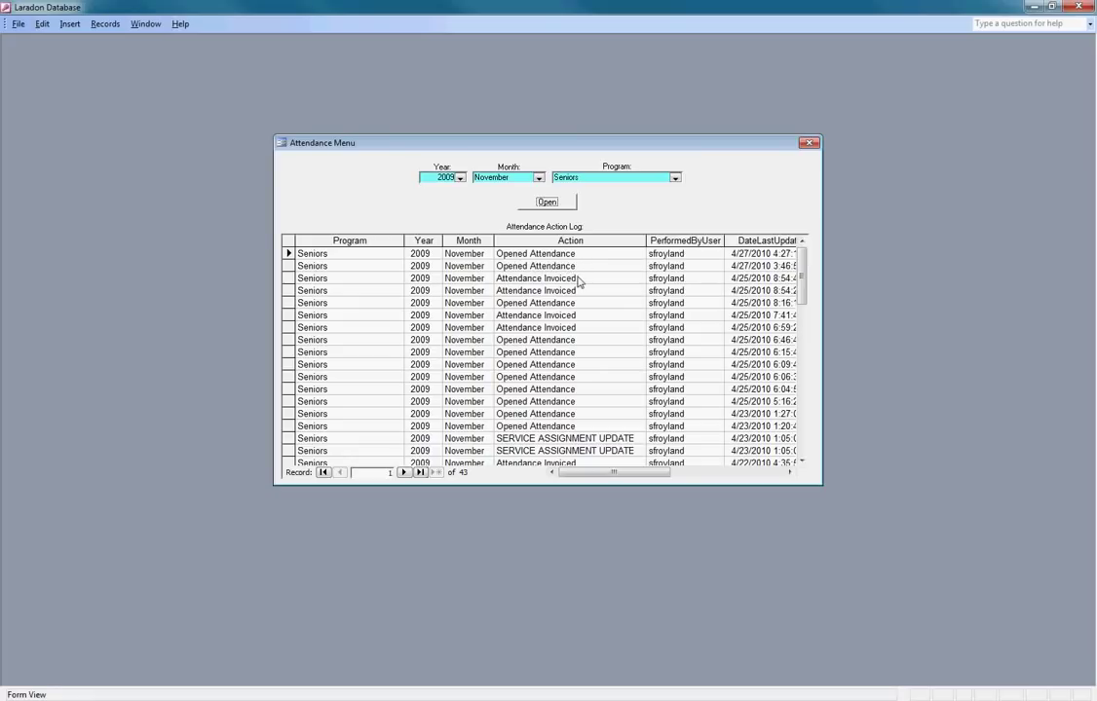
left_click(295, 254)
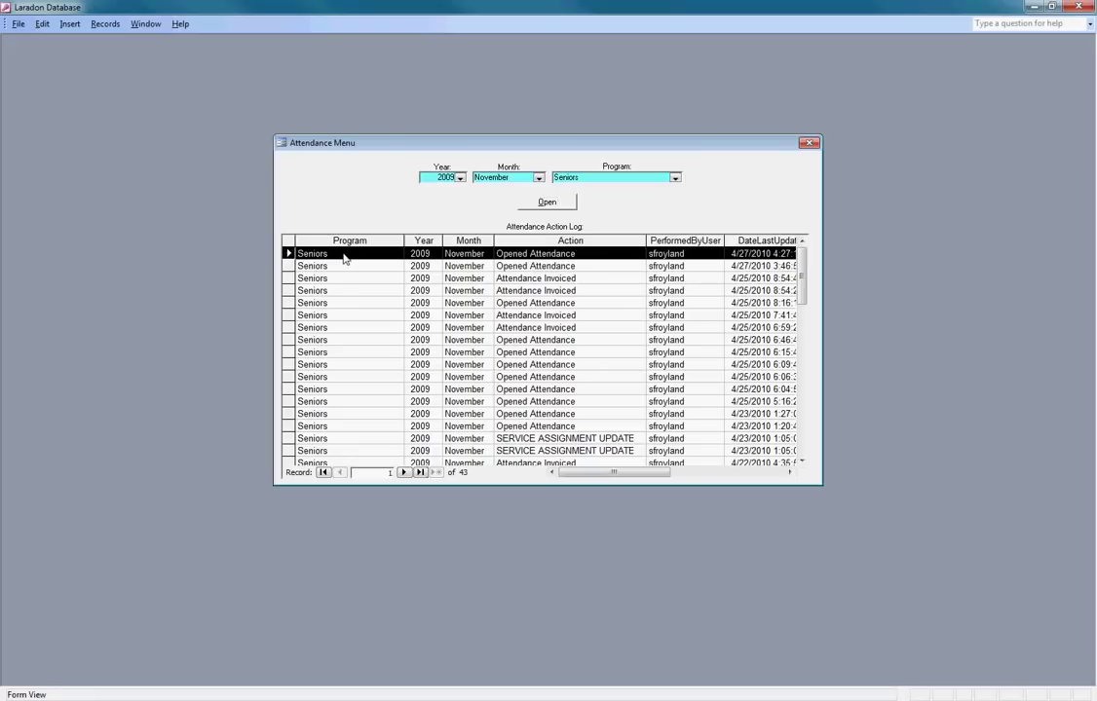
left_click(289, 282)
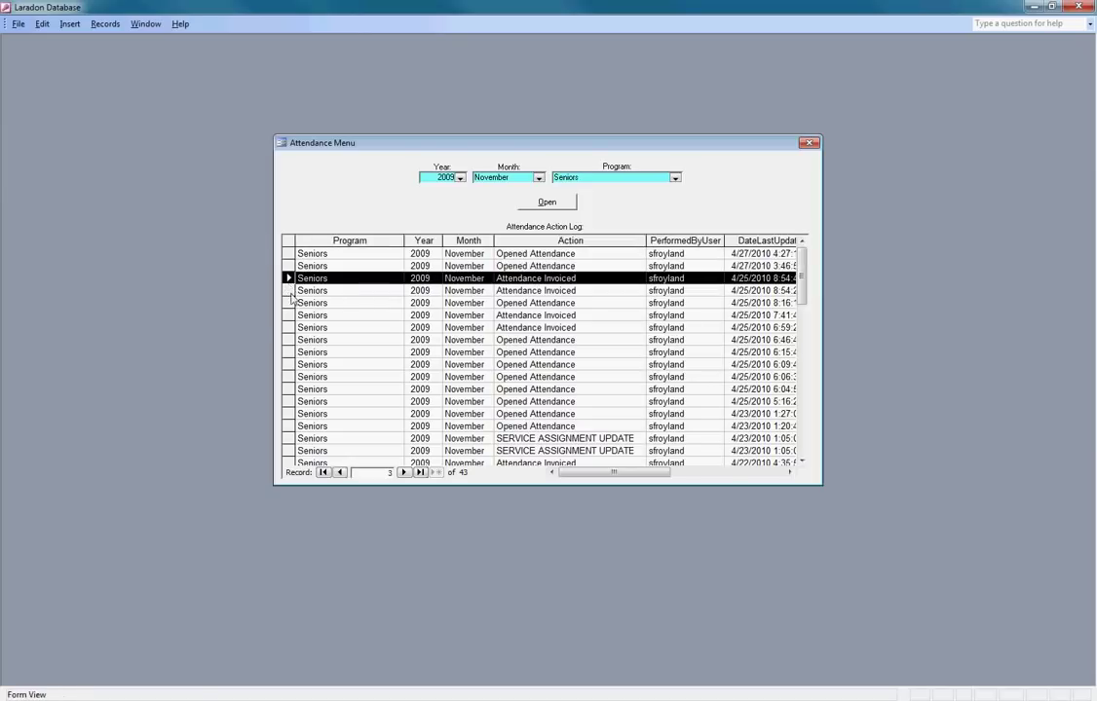
key("Down")
key("Down")
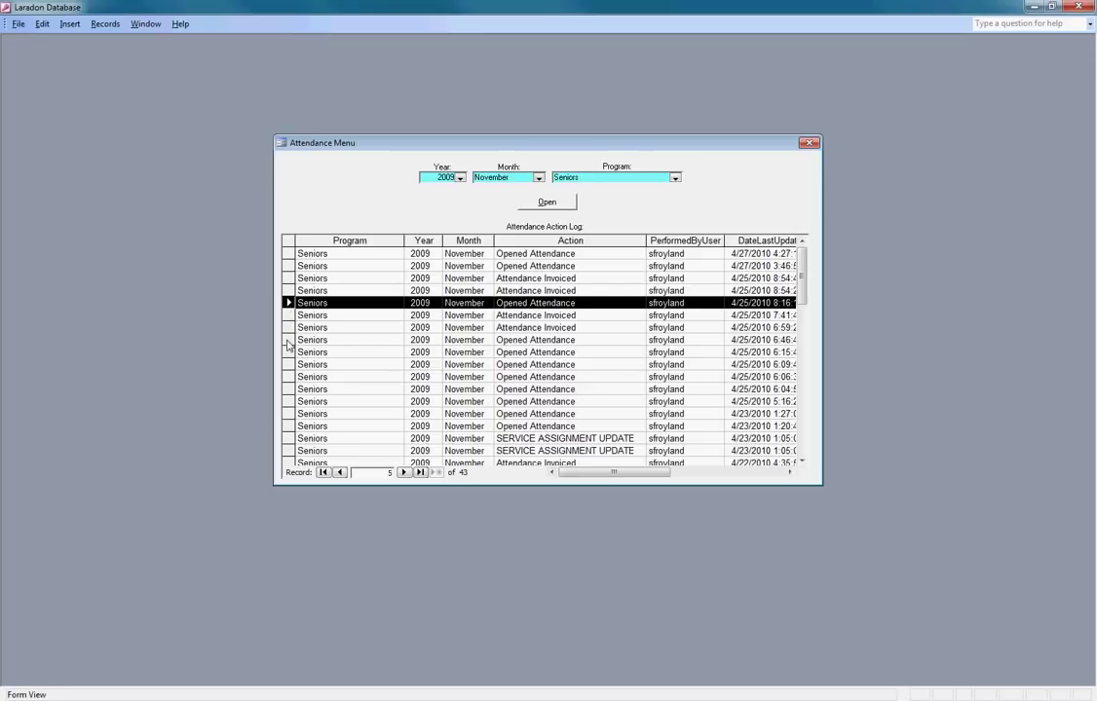
key("Down")
key("Down")
key("Down")
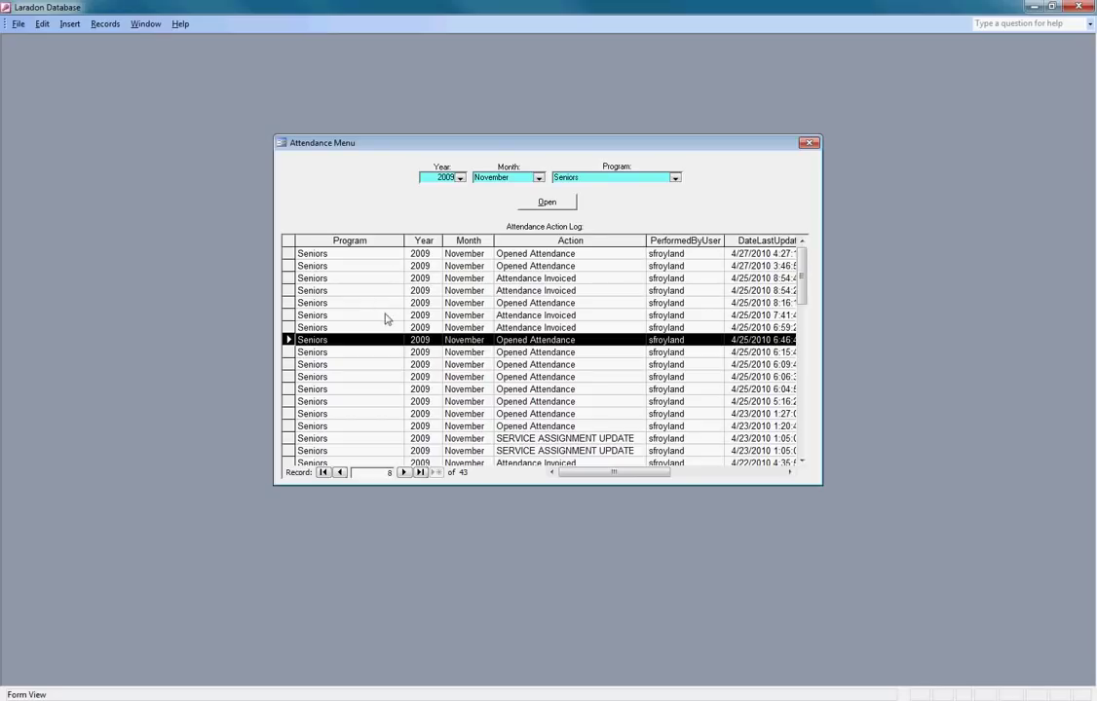
left_click(289, 329)
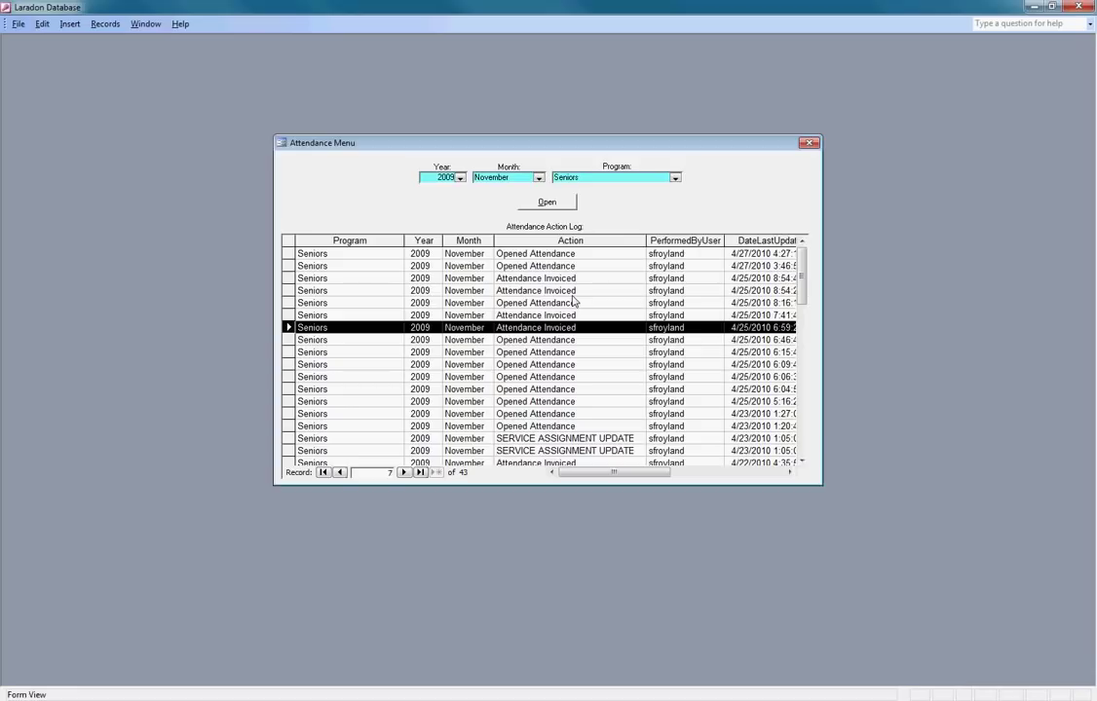
Open the Seniors November 2009 attendance grid, acknowledging the already-invoiced warning.
left_click(552, 203)
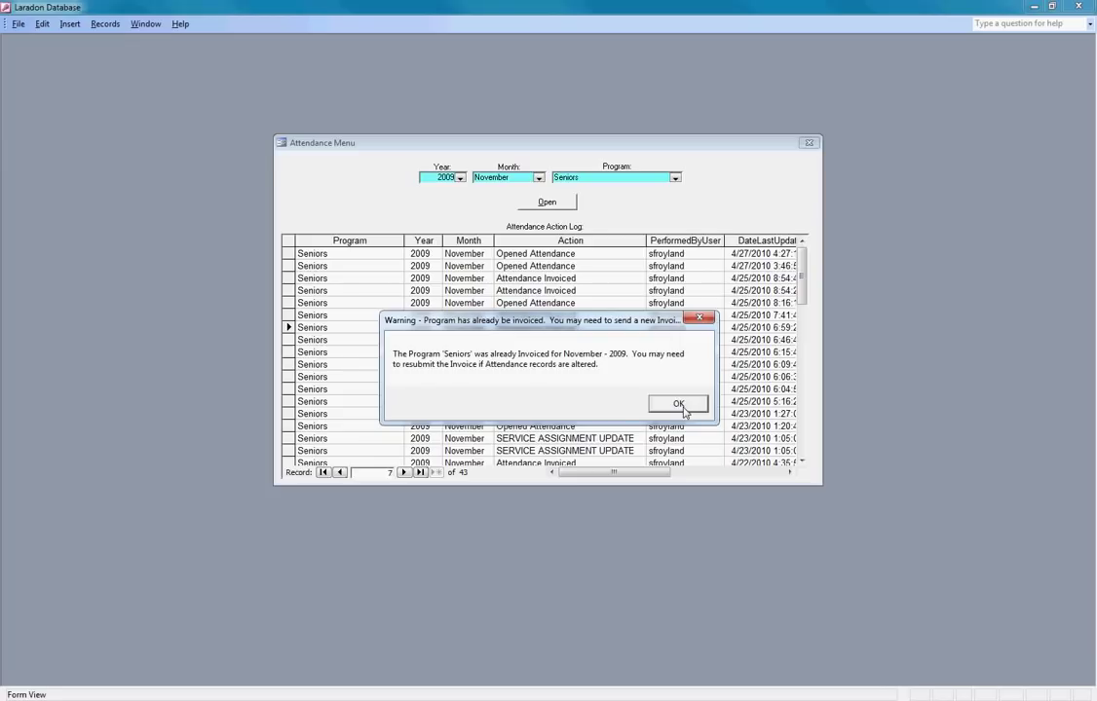
left_click(682, 407)
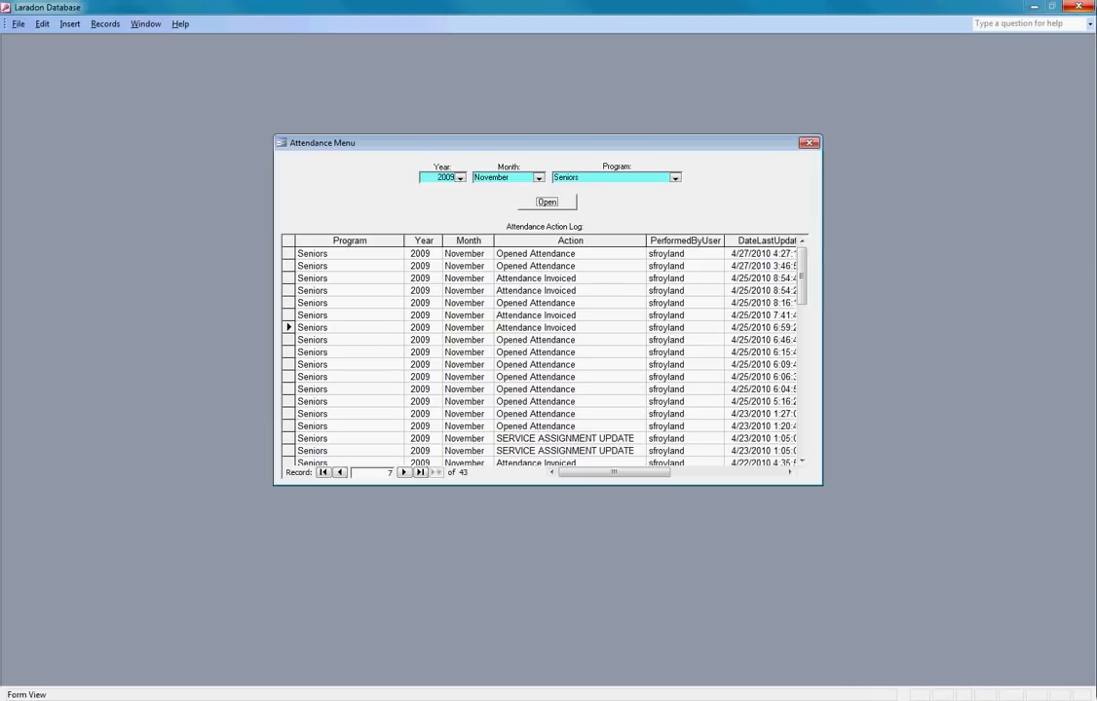
key("Return")
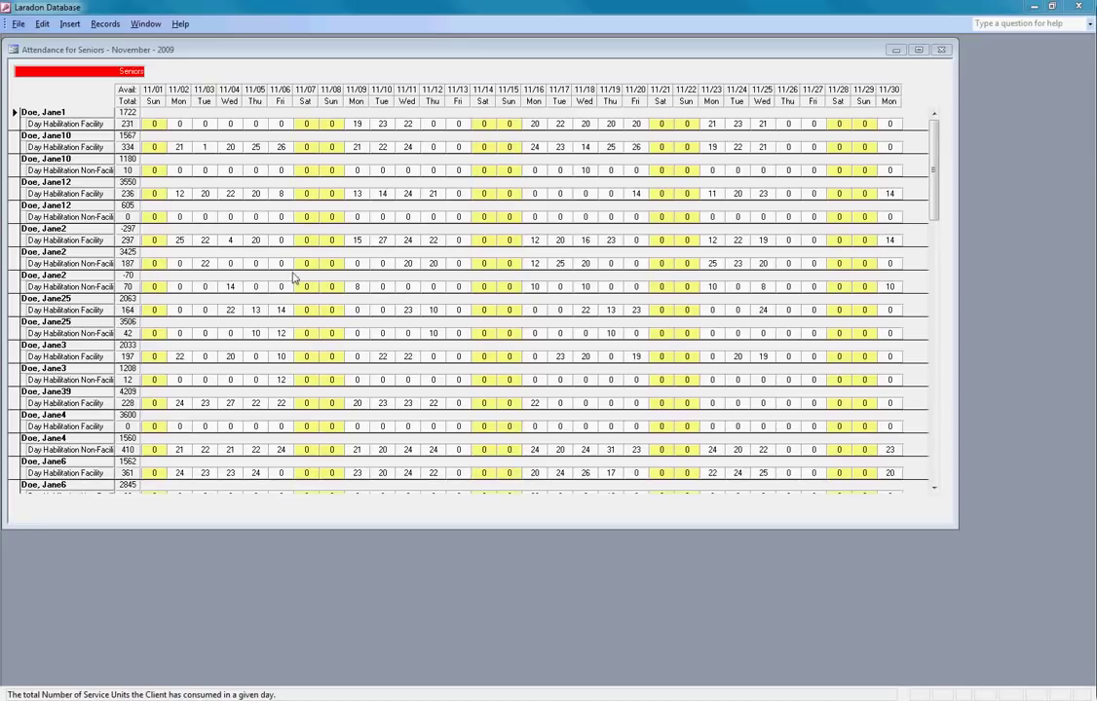
Record 12 units on 11/02 for the client with 1000 available, then close the grid and Attendance Menu.
left_click(15, 141)
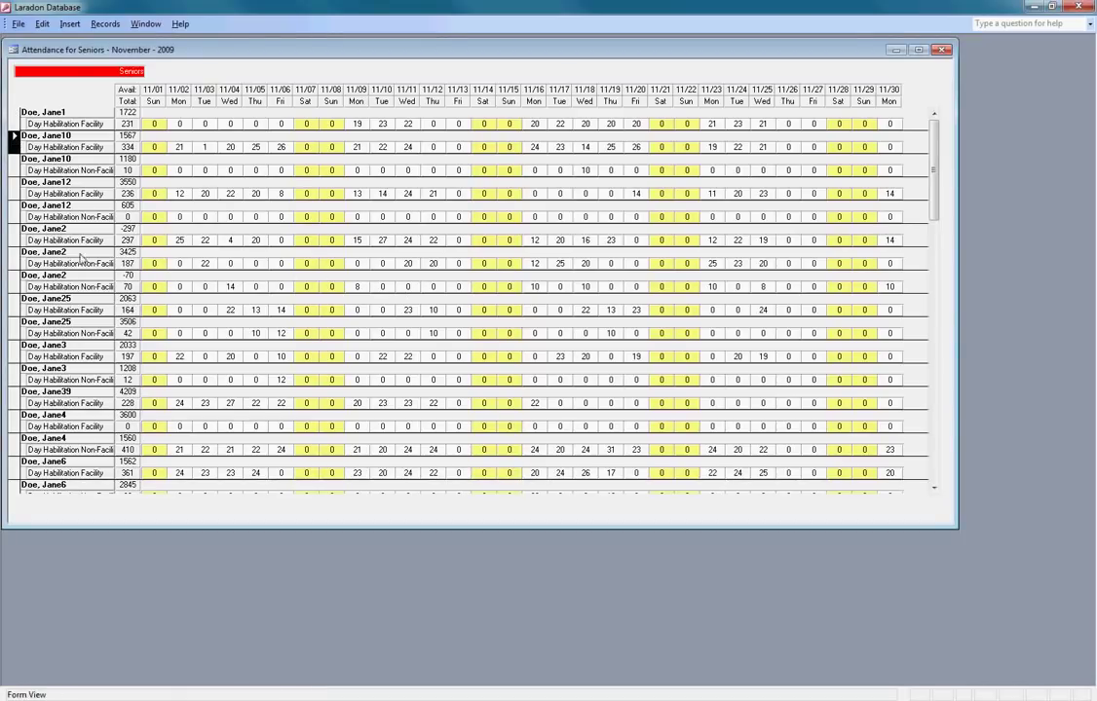
scroll(73, 232, "down", 3)
scroll(84, 259, "down", 7)
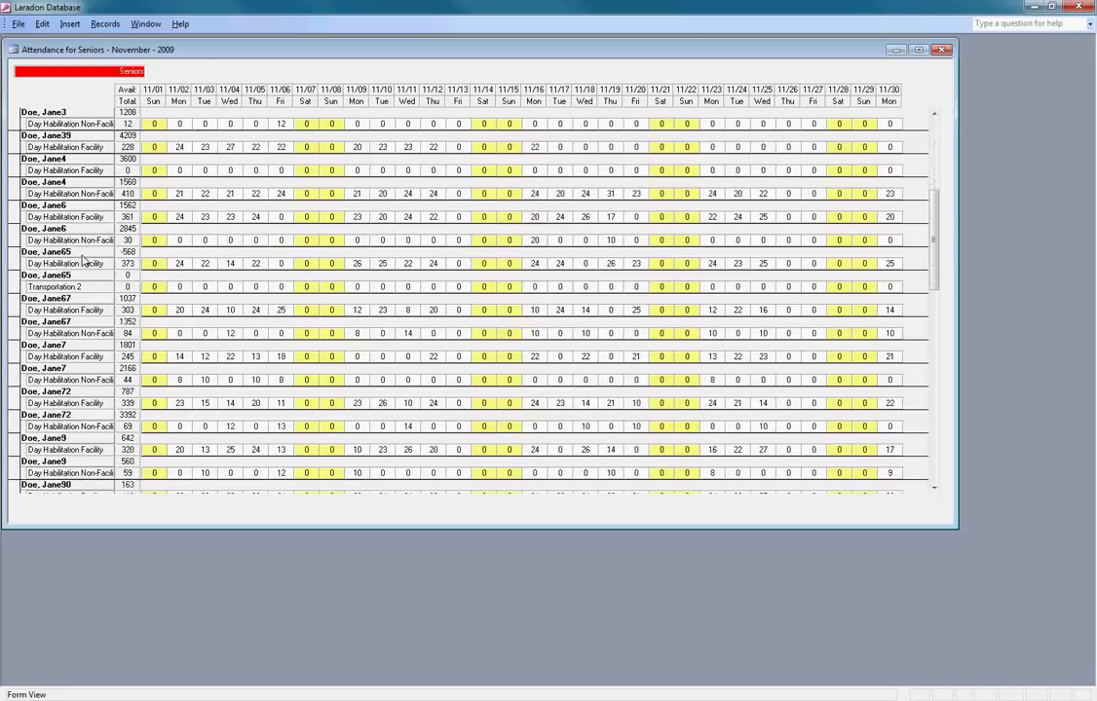
scroll(83, 259, "down", 5)
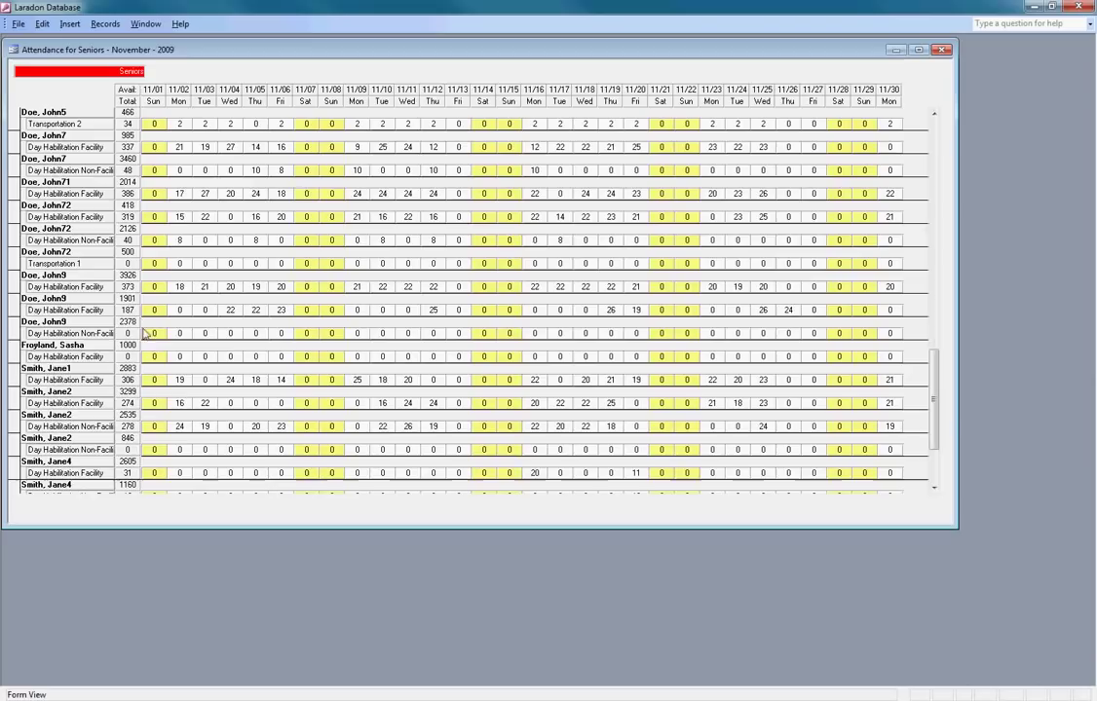
left_click(16, 355)
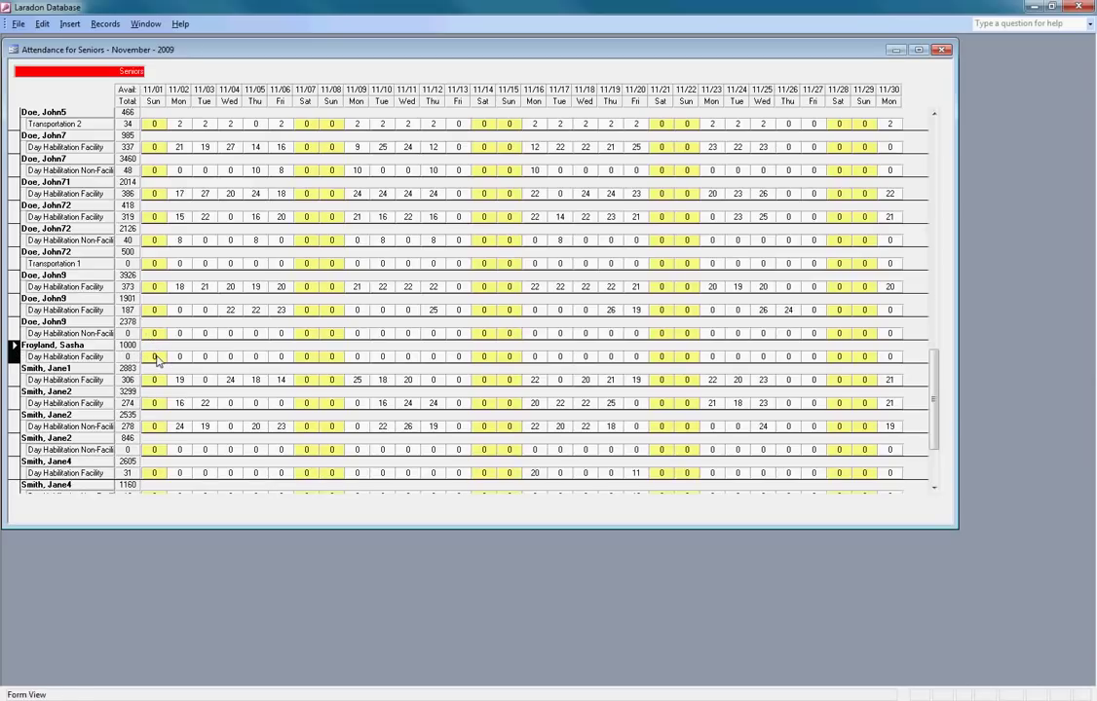
left_click(178, 357)
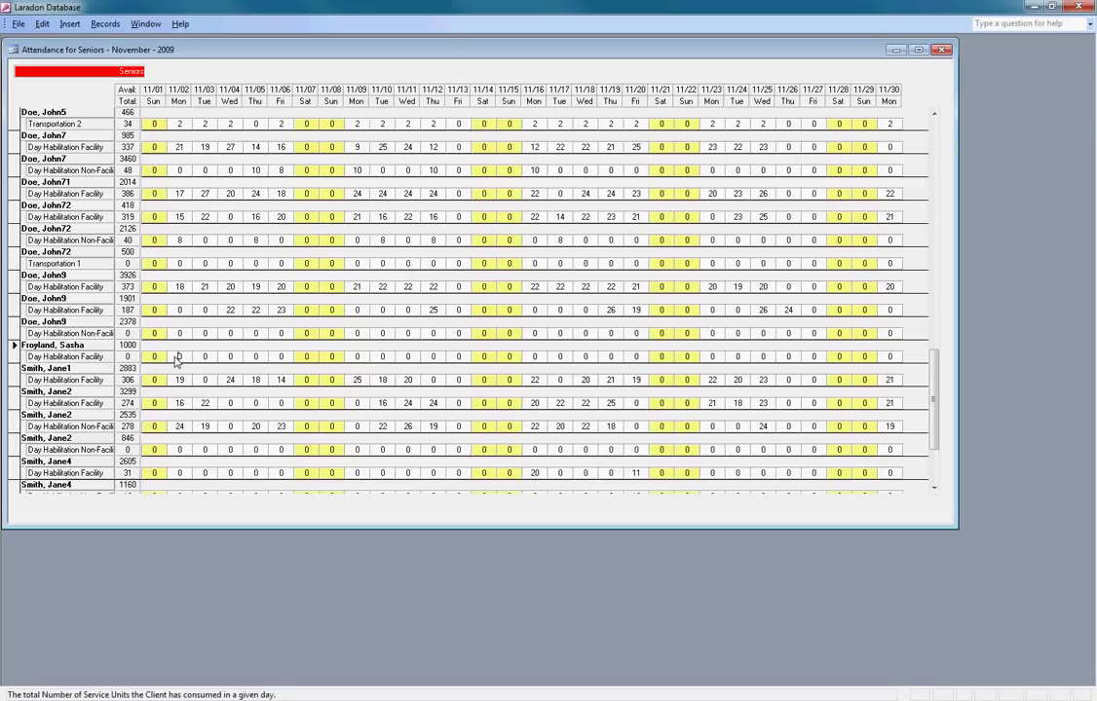
double_click(177, 358)
type("12")
left_click(16, 357)
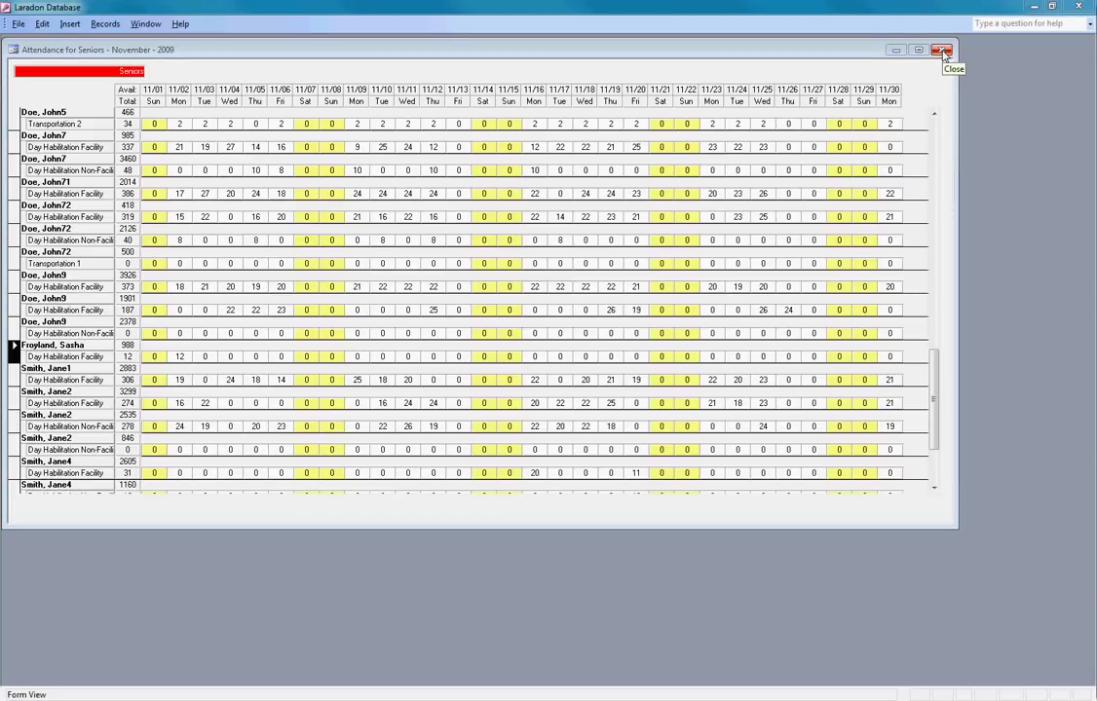
left_click(943, 53)
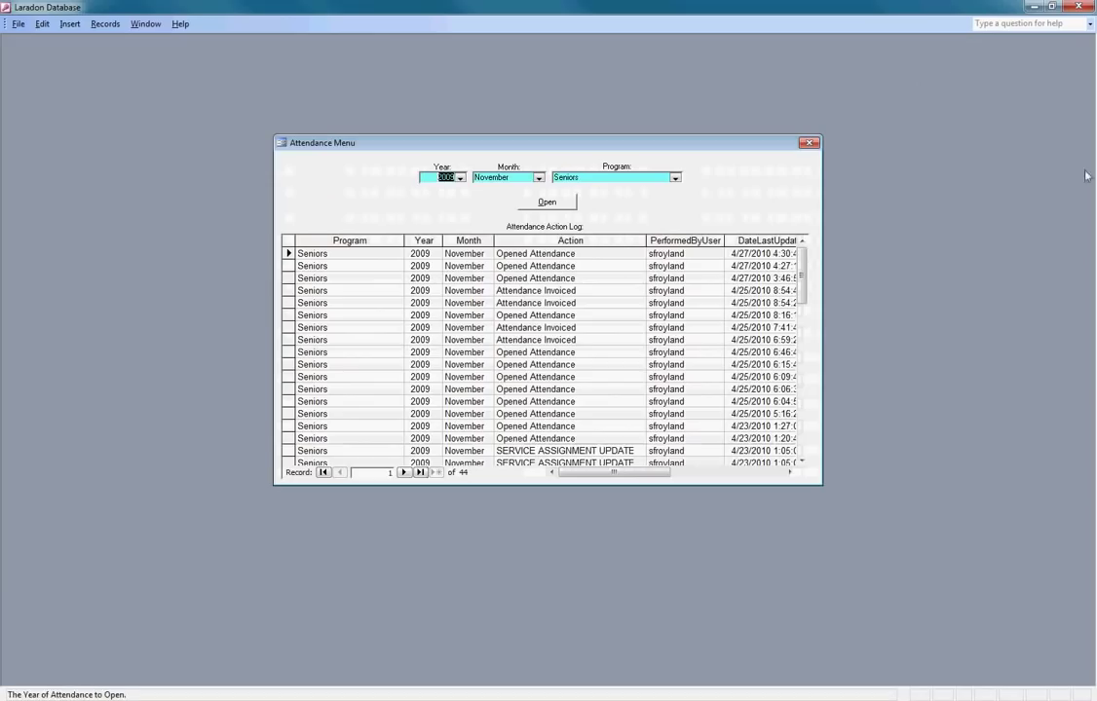
left_click(809, 144)
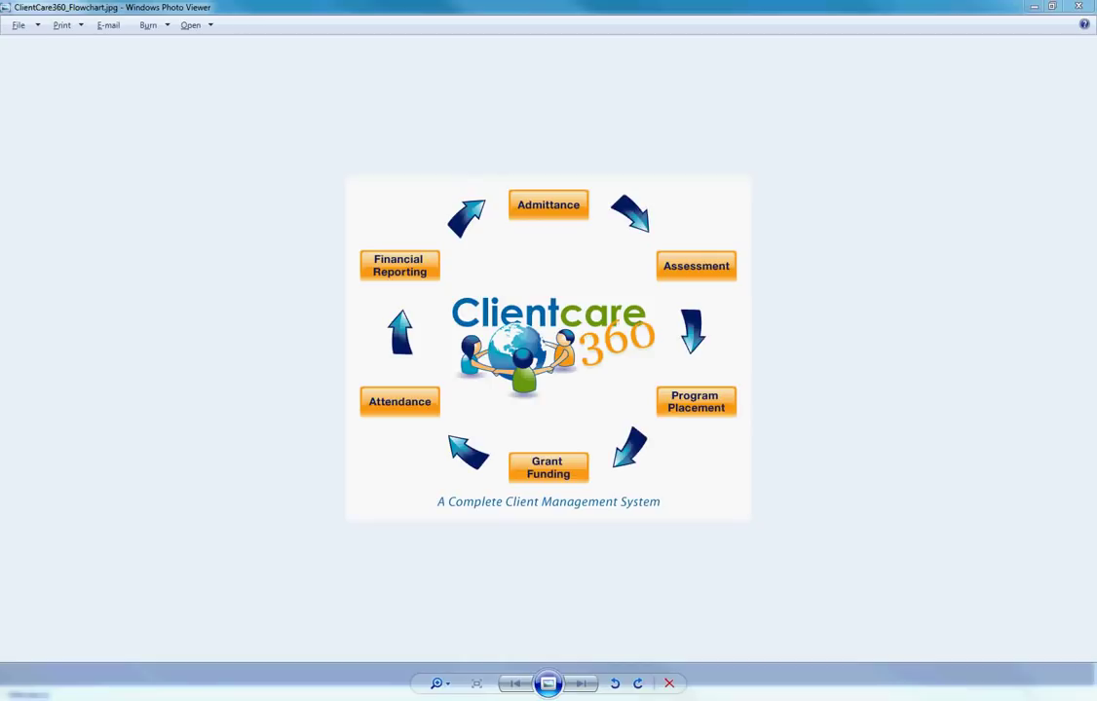
Close the flowchart image and go to Administration, then the Billing Menu.
left_click(1035, 7)
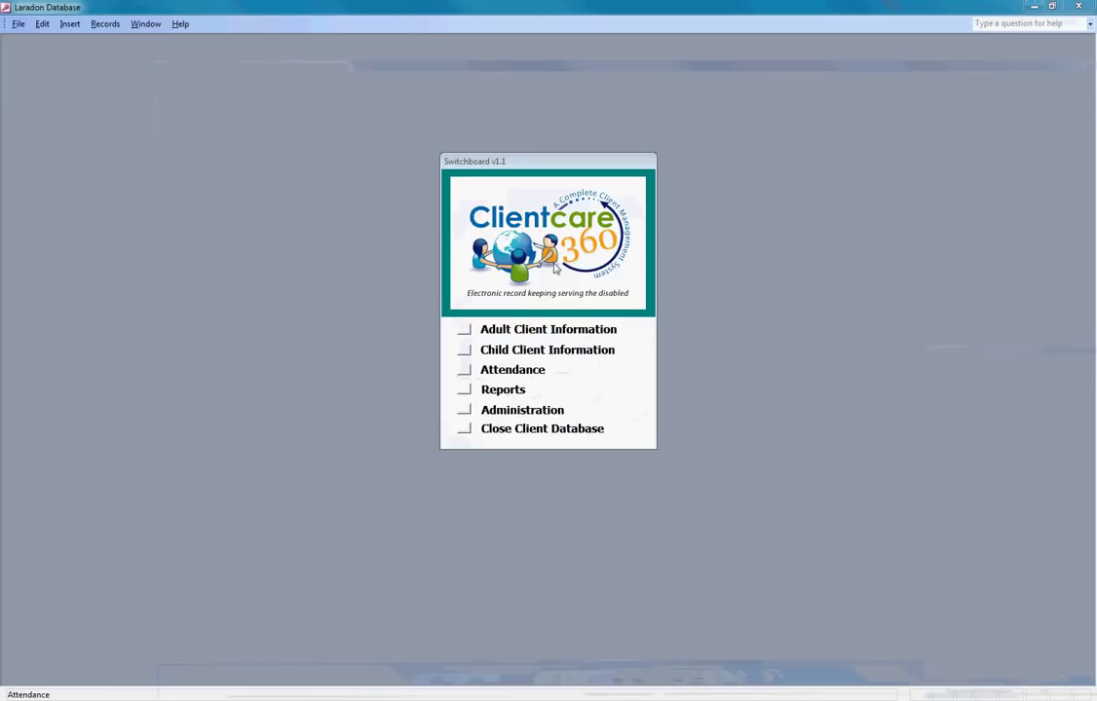
left_click(465, 410)
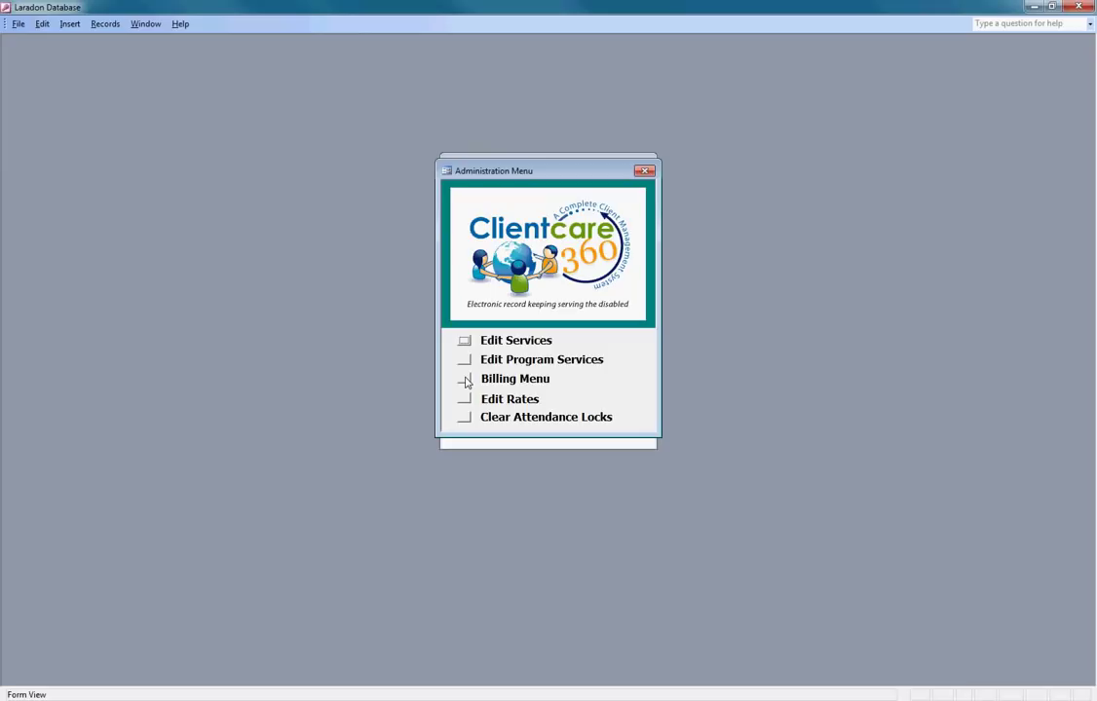
left_click(465, 381)
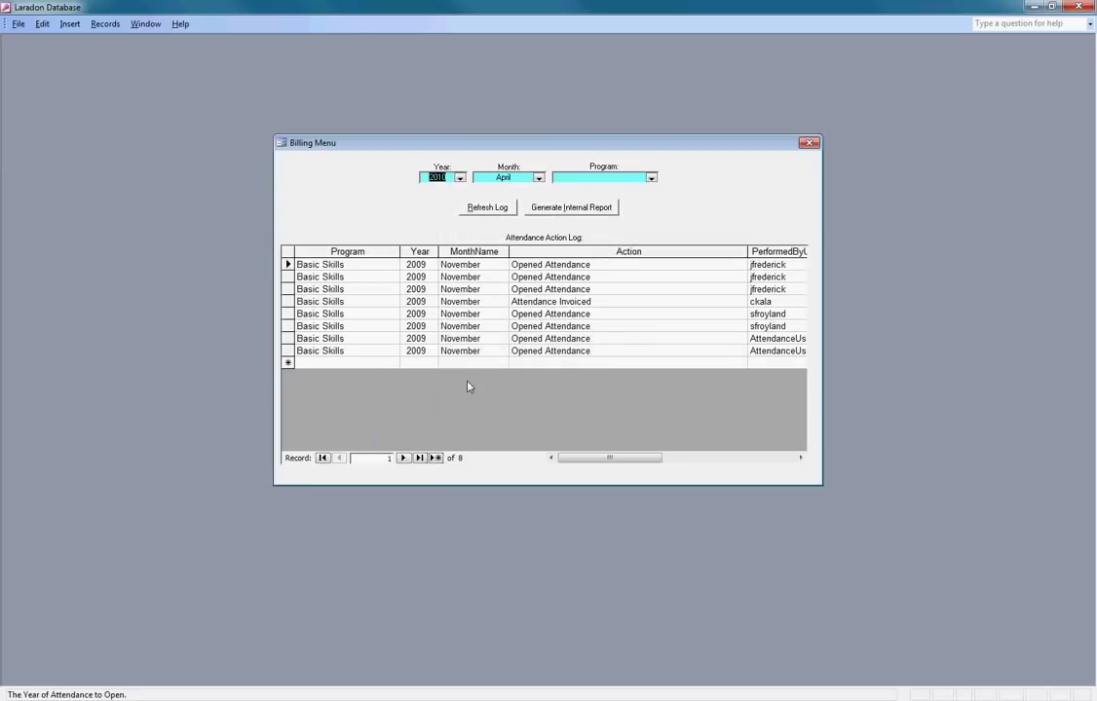
Filter billing to 2009, November, Seniors and generate the Internal Billing Report.
type("2009")
key("Tab")
type("November")
key("Tab")
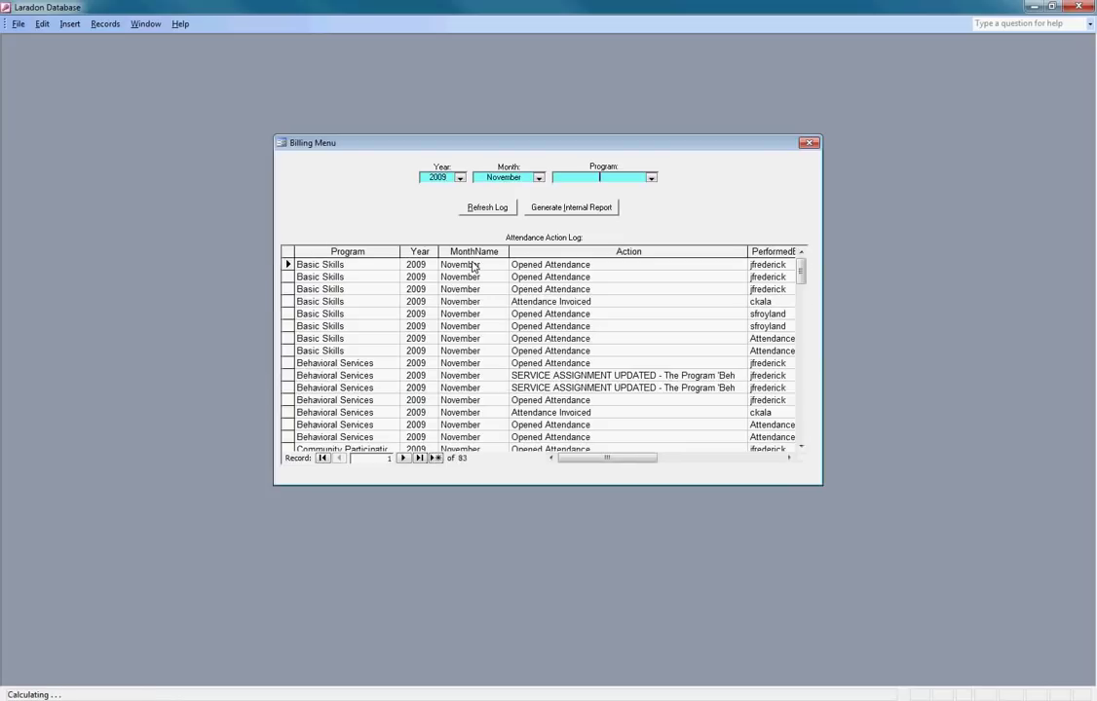
type("Seniors")
key("Tab")
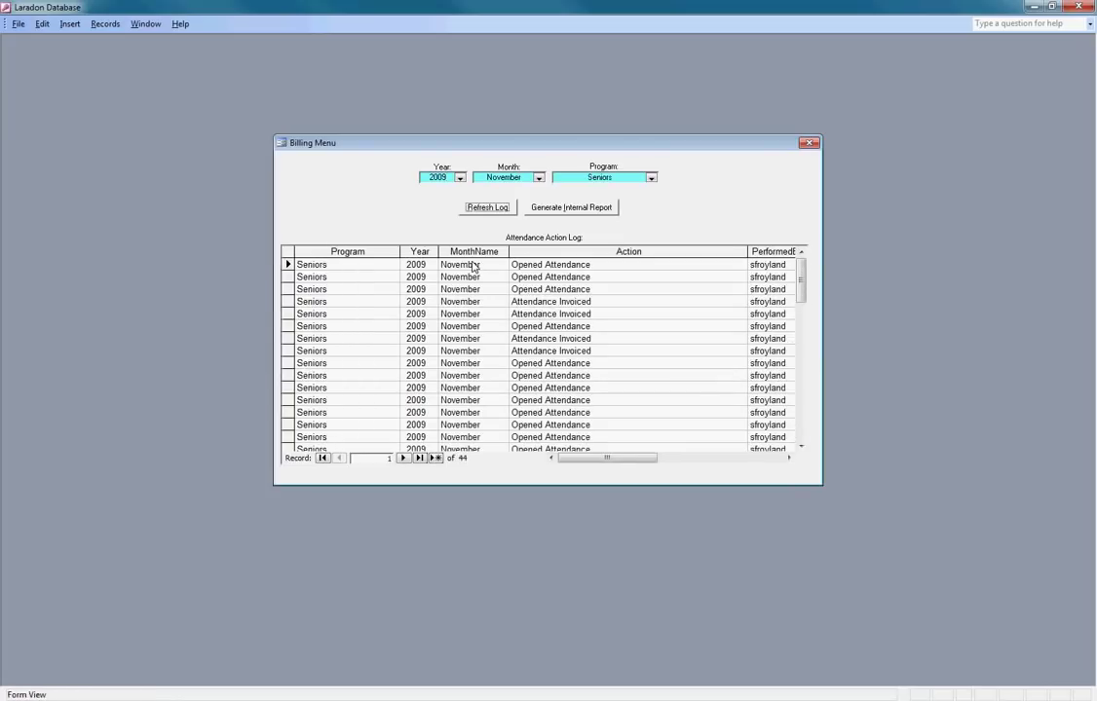
left_click(577, 213)
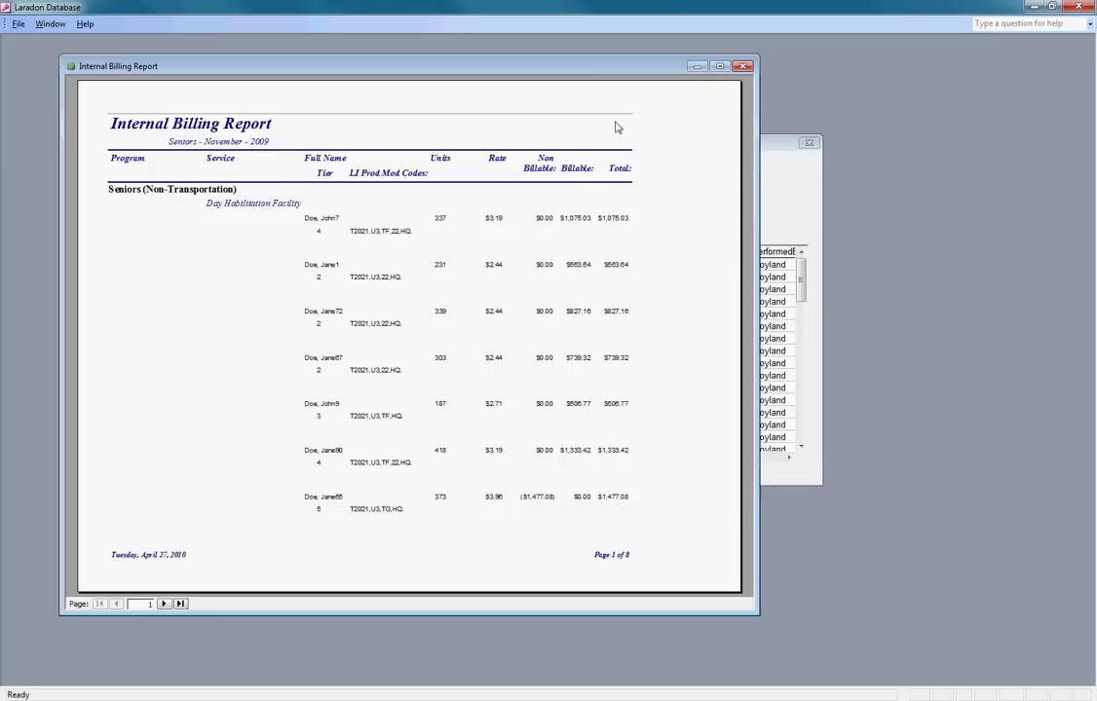
Move the Internal Billing Report window to the right to view page 1.
left_click_drag(631, 66, 786, 64)
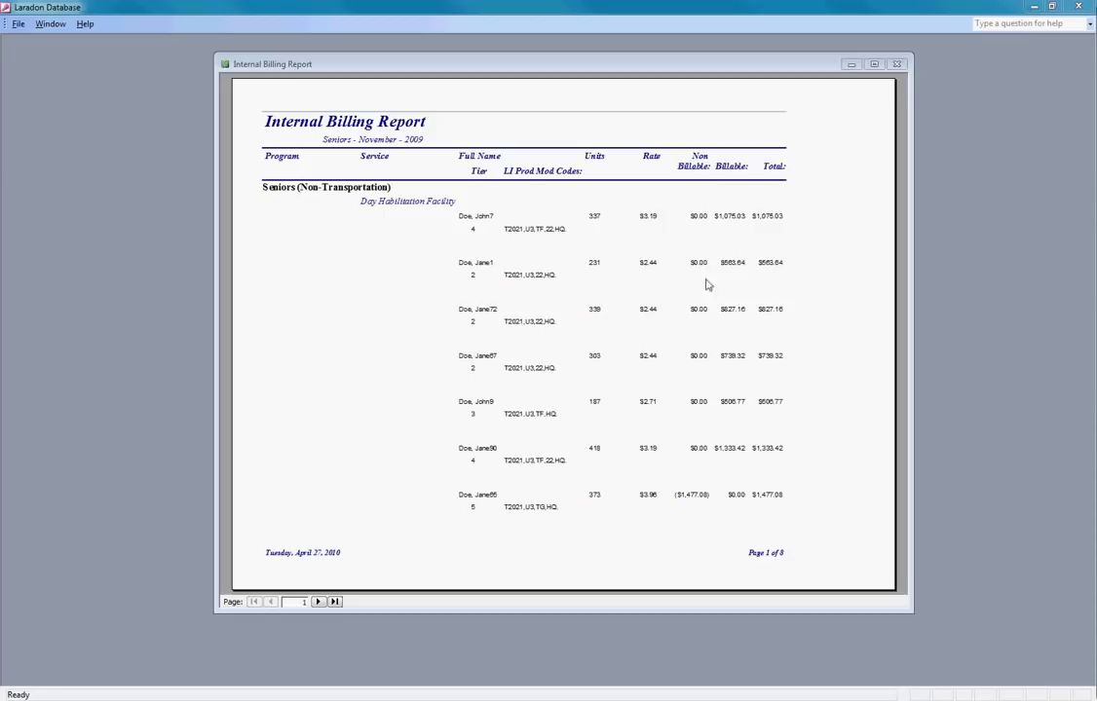
Zoom the report in and out, page through all eight pages, then back to page 3.
left_click(680, 492)
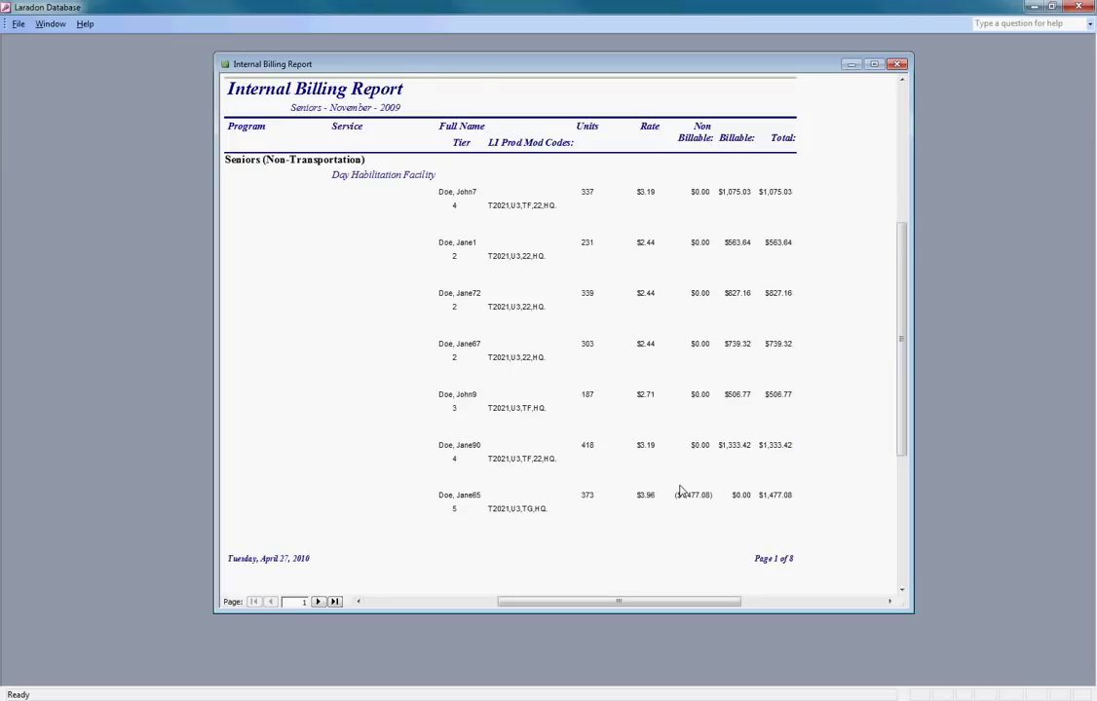
left_click(680, 492)
scroll(680, 491, "down", 1)
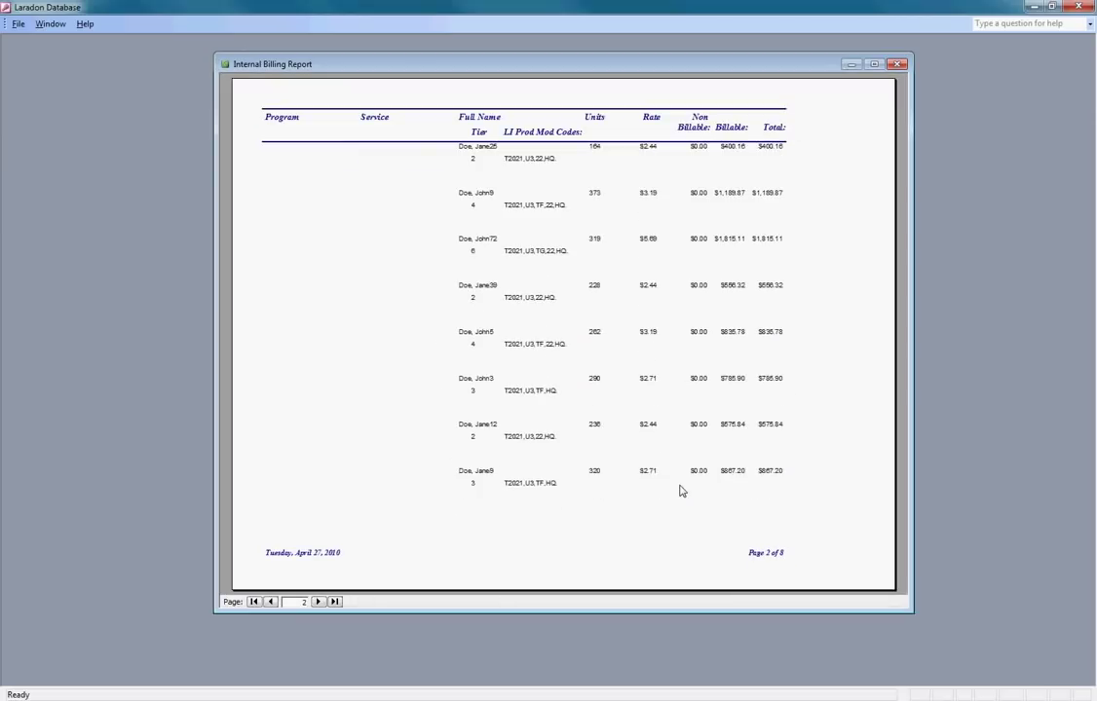
scroll(680, 492, "down", 1)
scroll(680, 492, "down", 1)
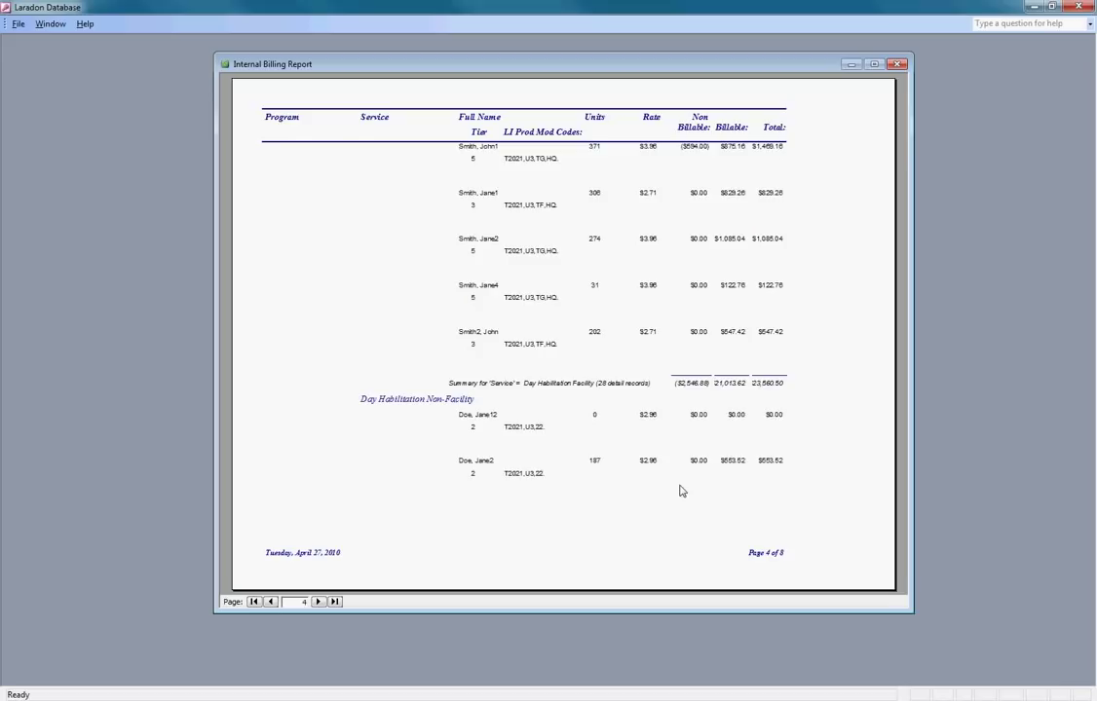
scroll(680, 492, "down", 1)
scroll(680, 492, "down", 1)
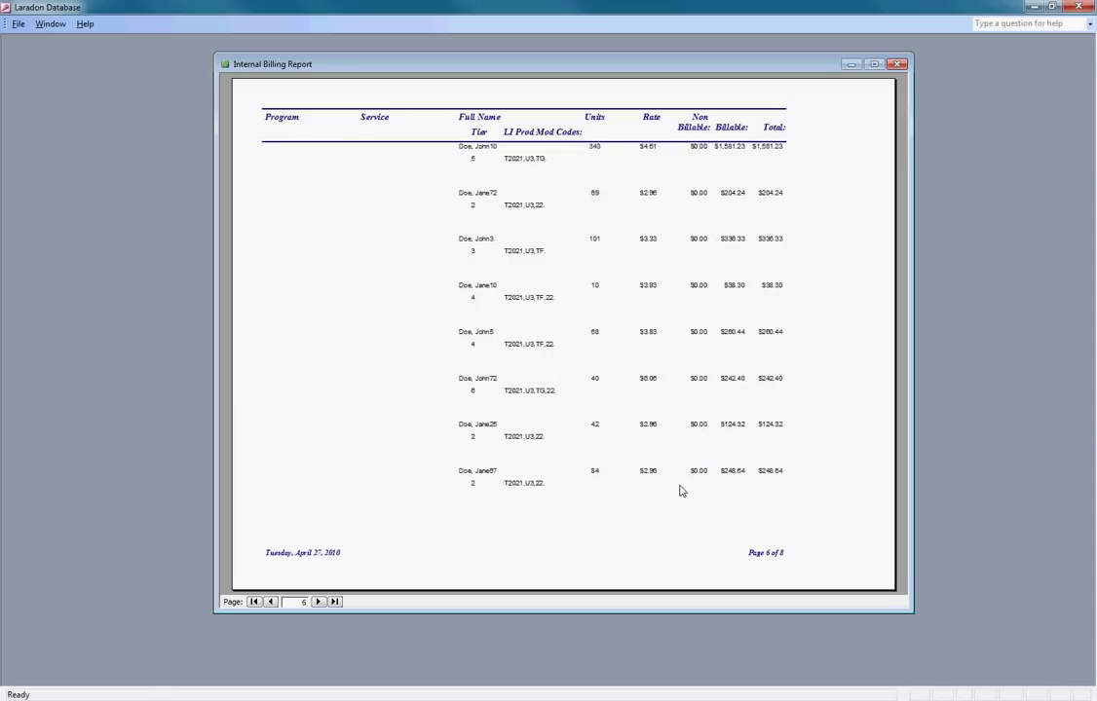
scroll(682, 492, "down", 1)
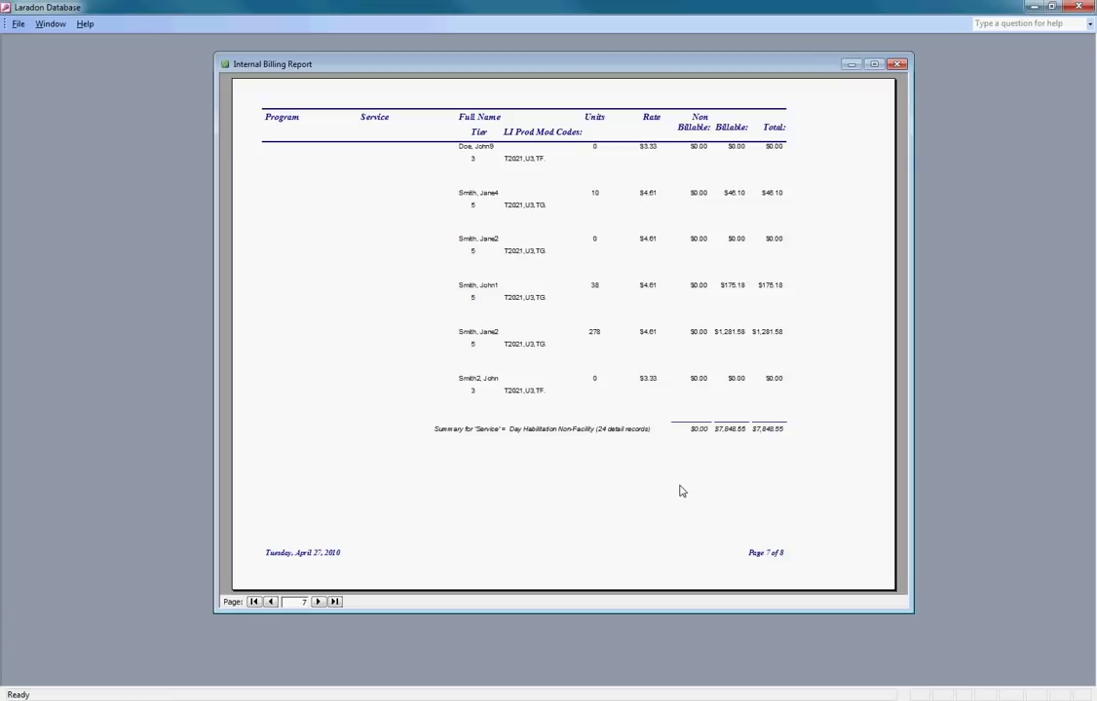
scroll(682, 492, "down", 1)
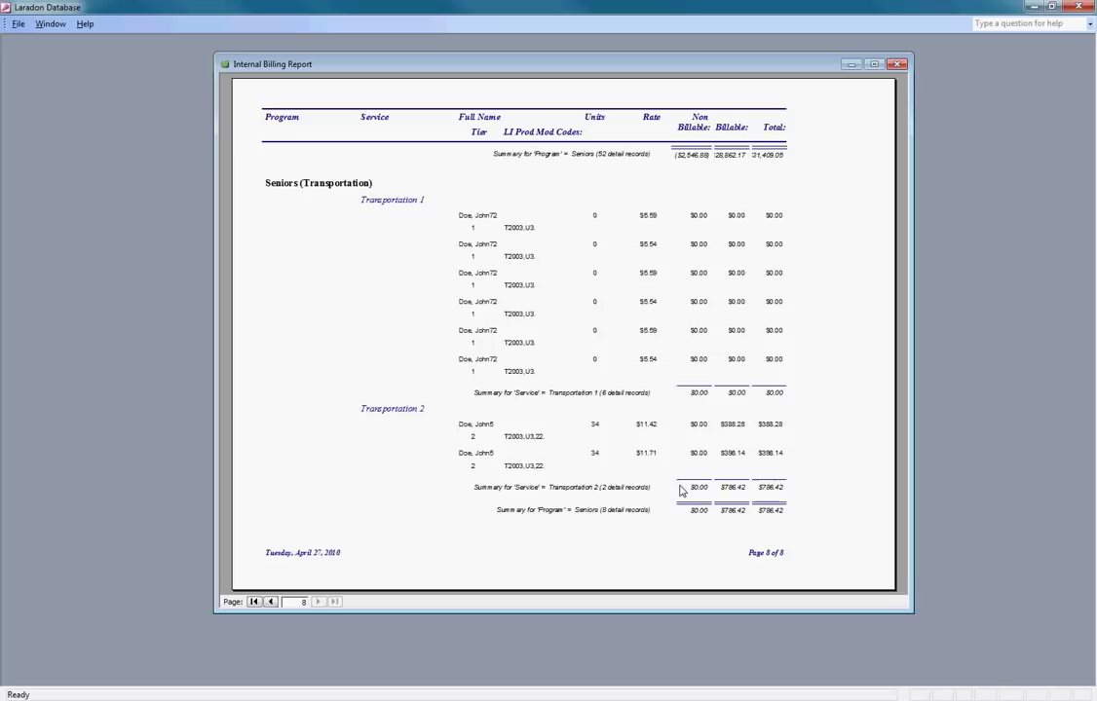
scroll(681, 492, "up", 1)
scroll(681, 492, "up", 1)
scroll(682, 492, "up", 1)
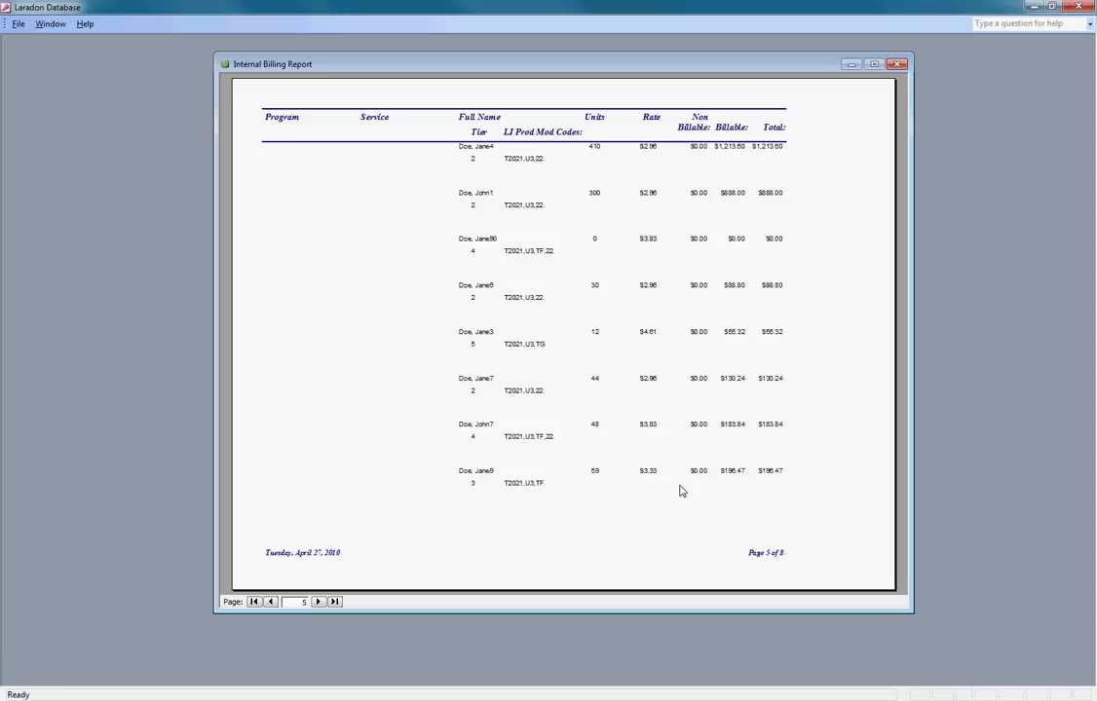
scroll(681, 492, "up", 1)
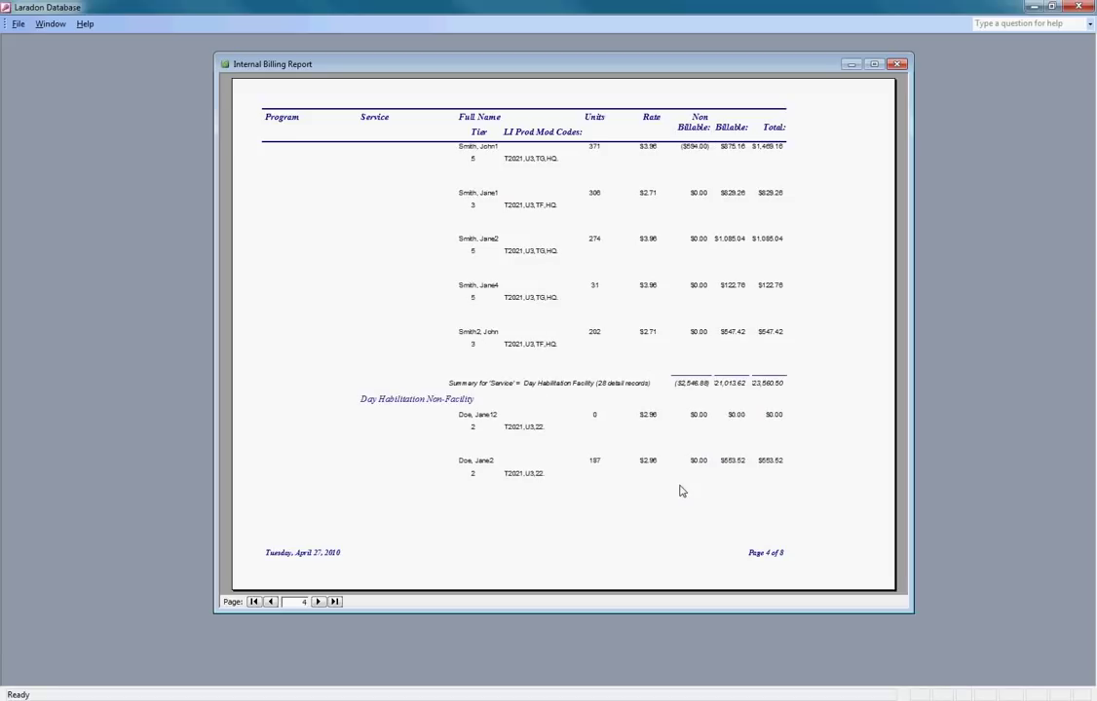
scroll(682, 492, "up", 1)
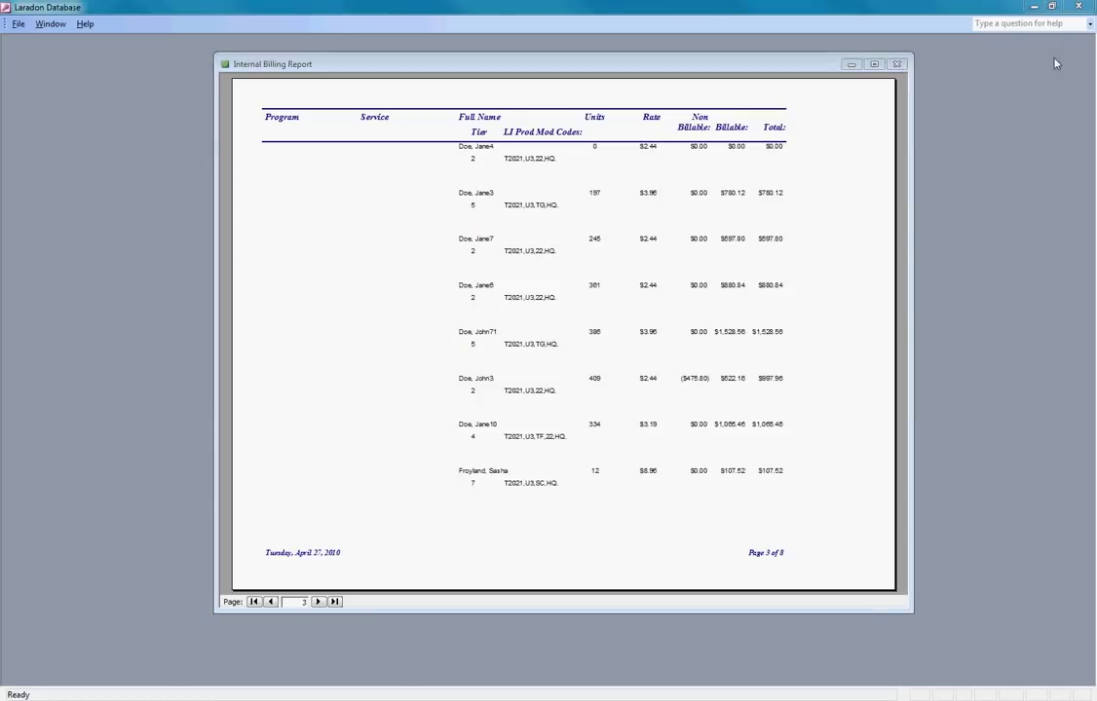
Close the report preview, the Billing Menu and the Administration Menu.
left_click(897, 64)
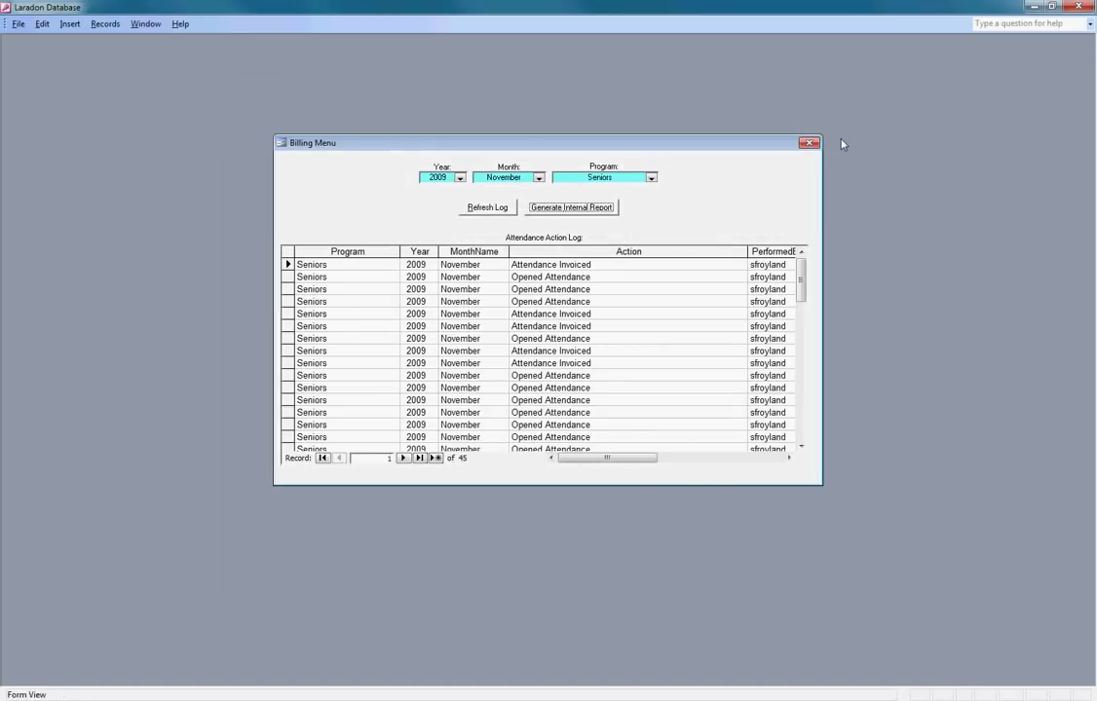
left_click(809, 143)
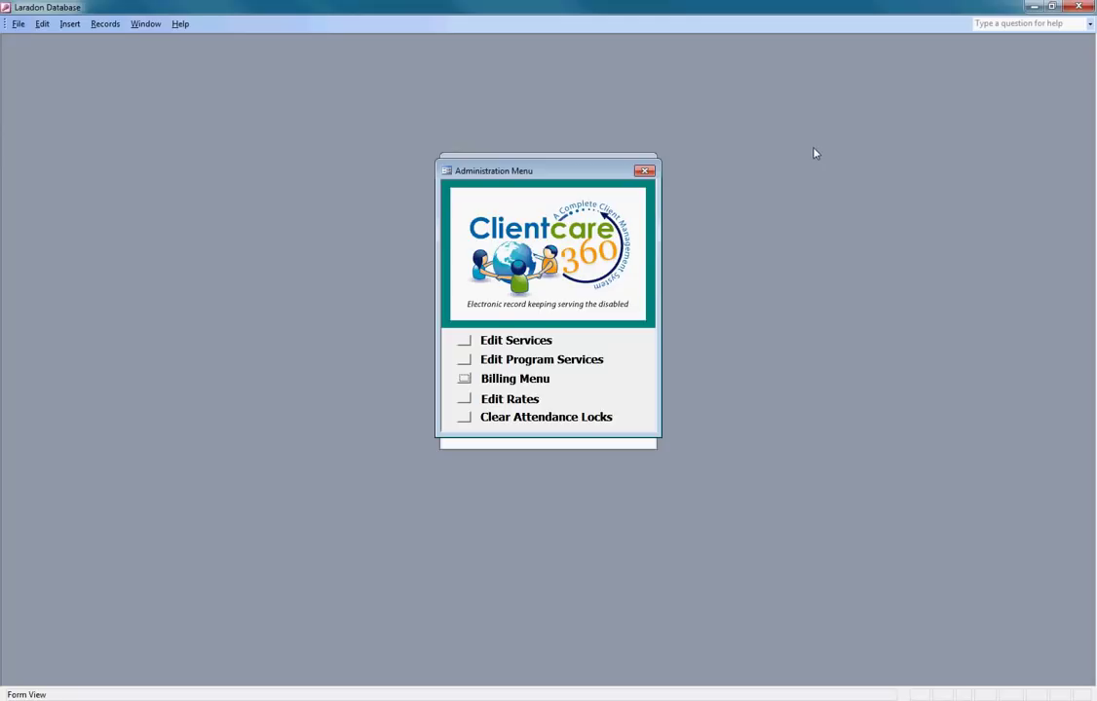
left_click(644, 171)
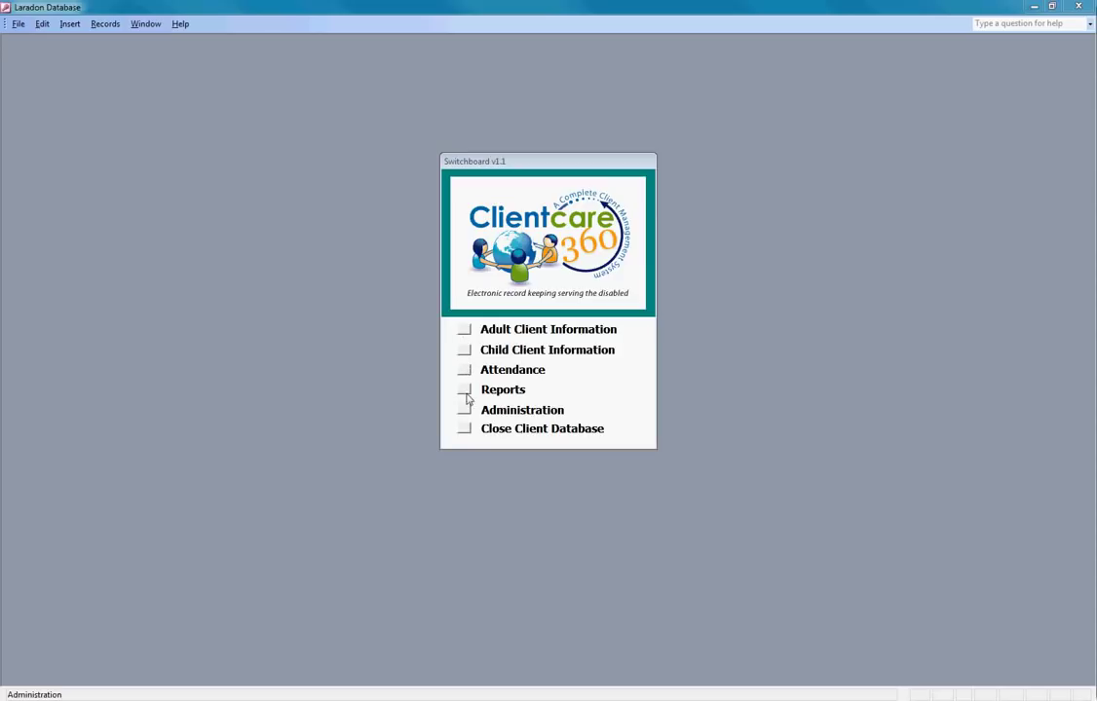
Find the client in Adult Client Information and change Day Habilitation Facility Total Units from 1000 to 0.
left_click(463, 330)
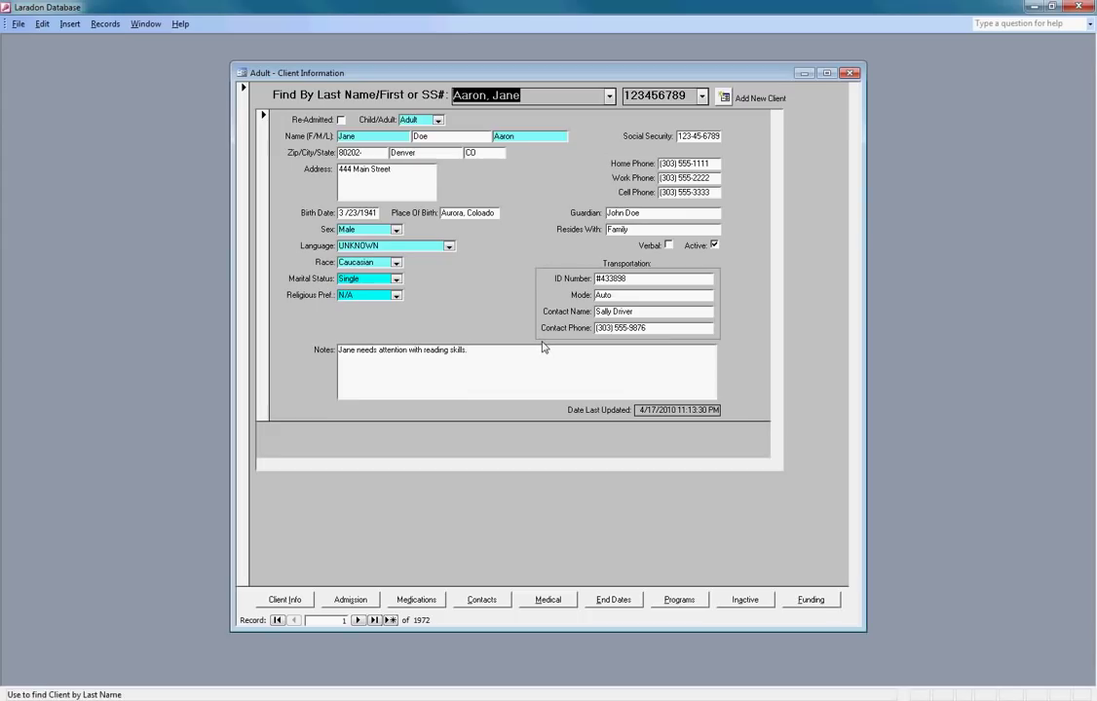
type("Froy")
key("Return")
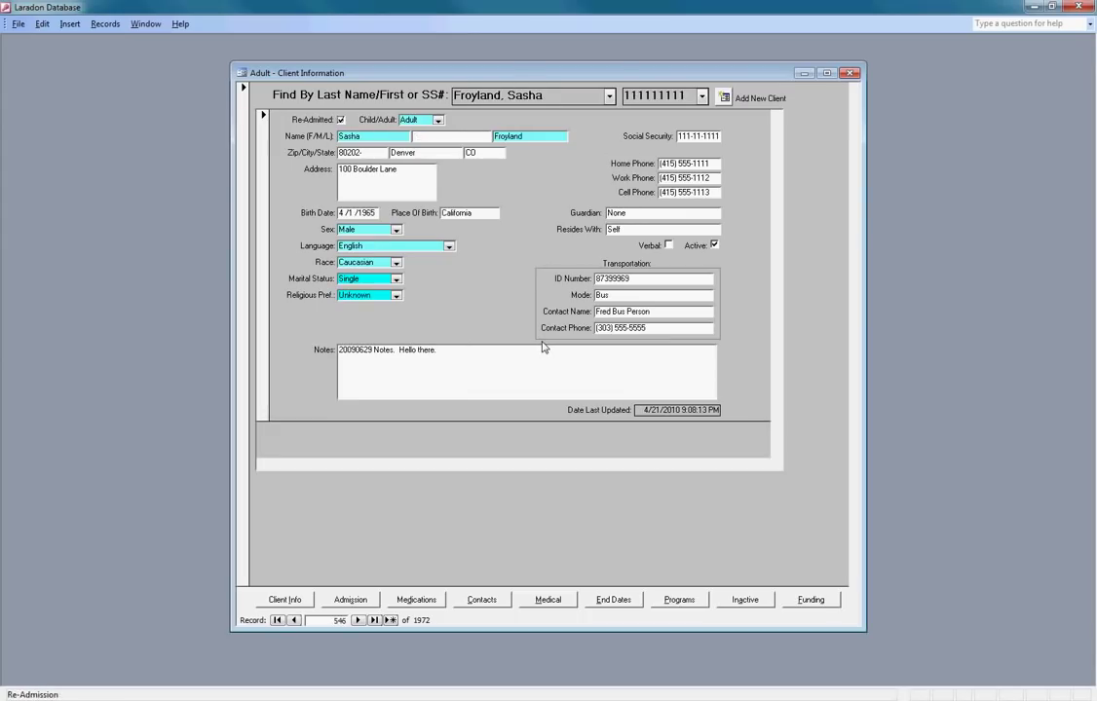
left_click(810, 599)
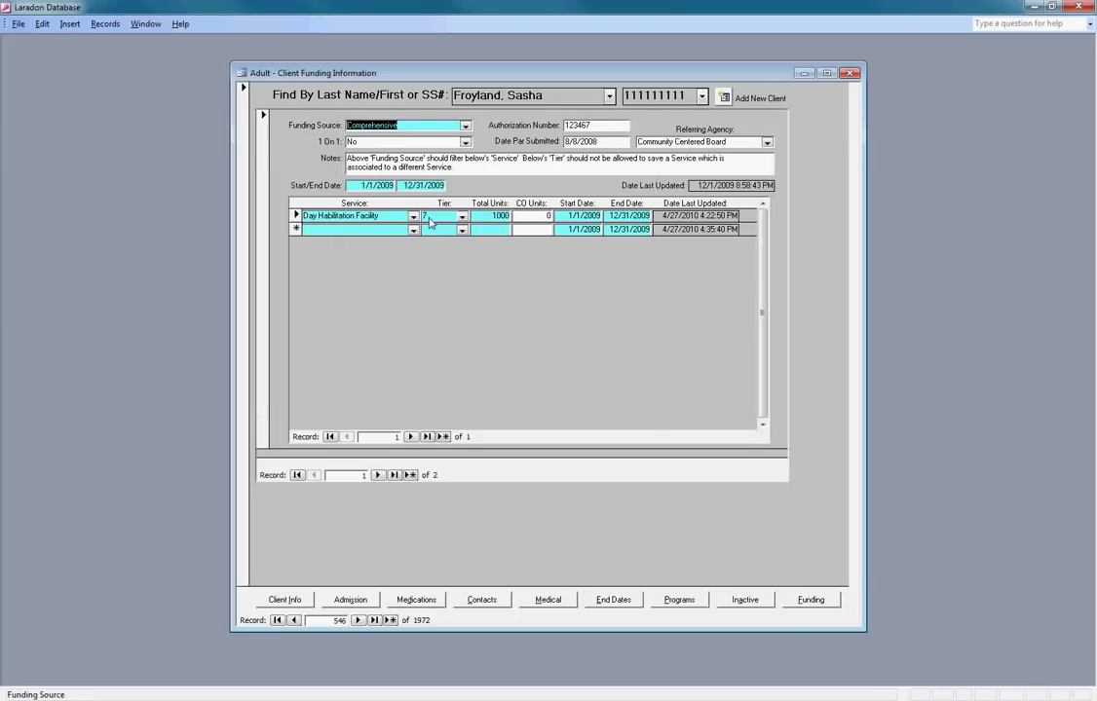
left_click(487, 216)
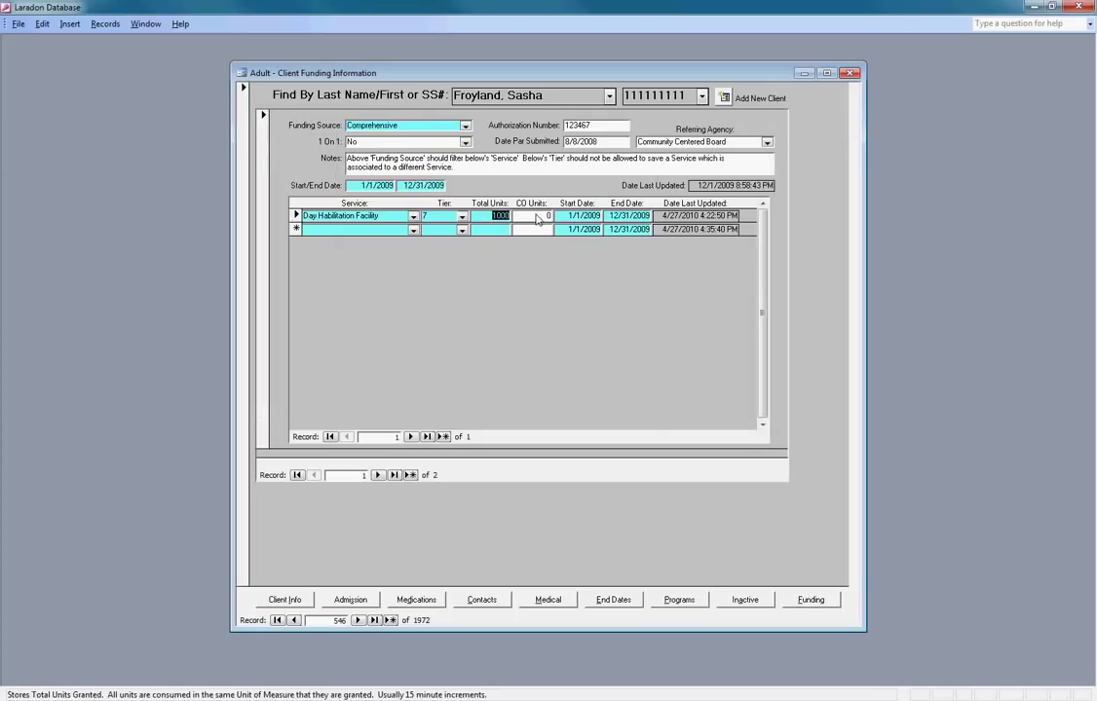
type("0")
left_click(295, 216)
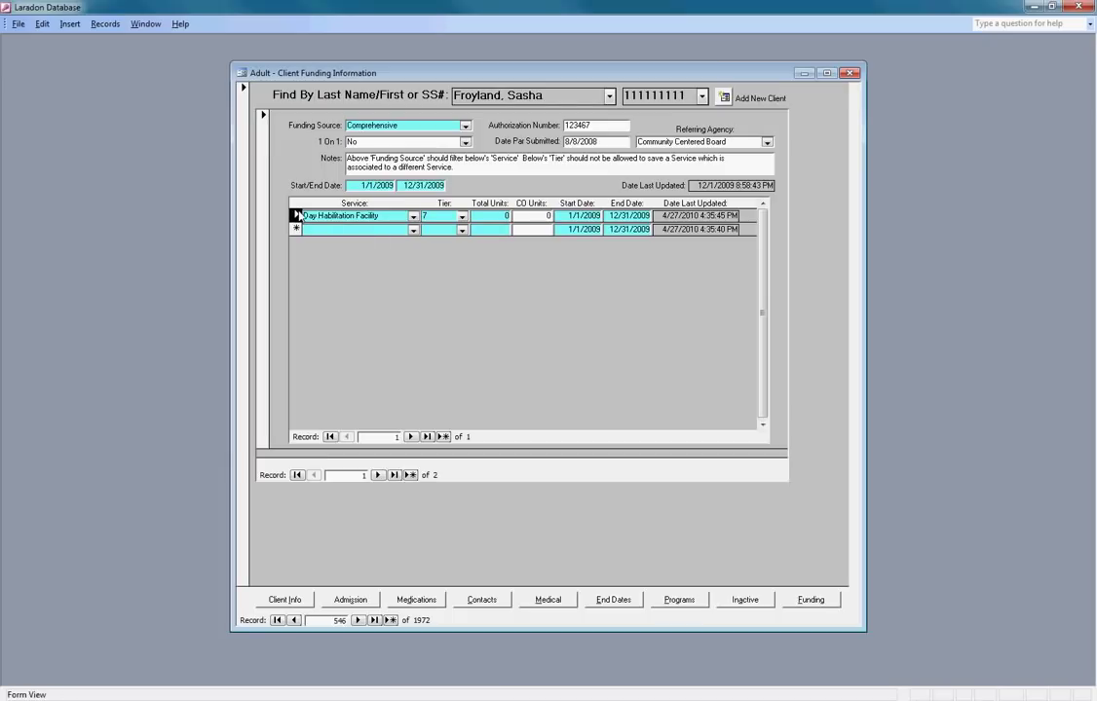
left_click(849, 74)
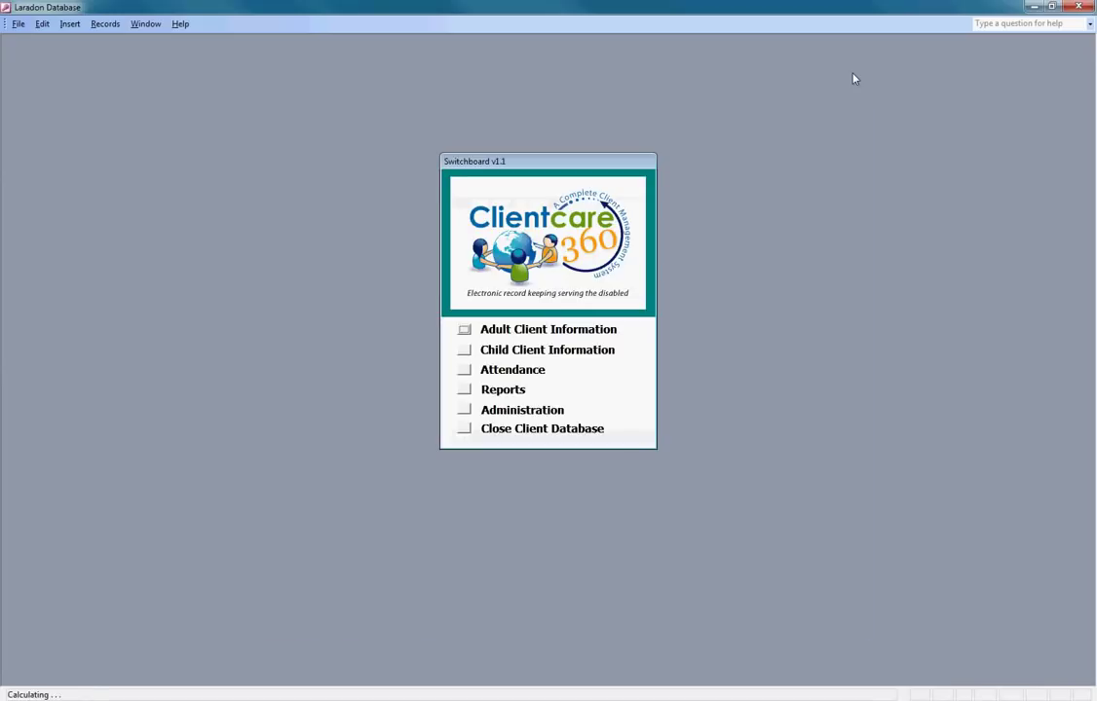
Reopen attendance for 2009, November, Seniors and dismiss the already-invoiced warning.
left_click(465, 371)
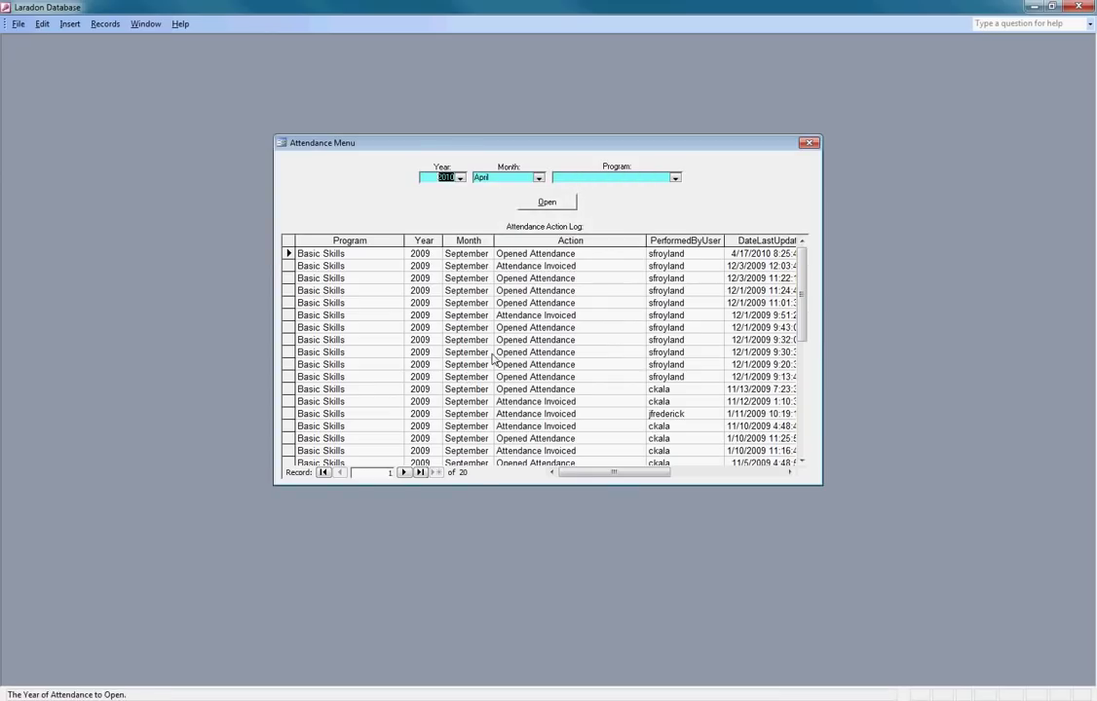
type("2009")
key("Tab")
type("N")
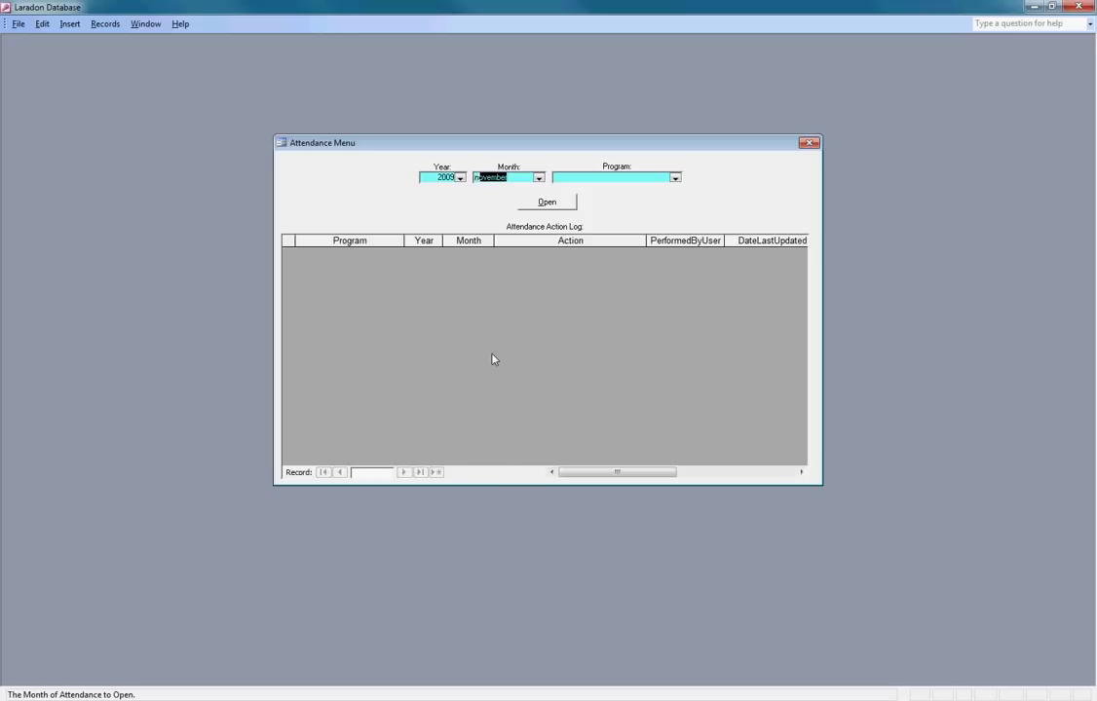
key("Tab")
type("se")
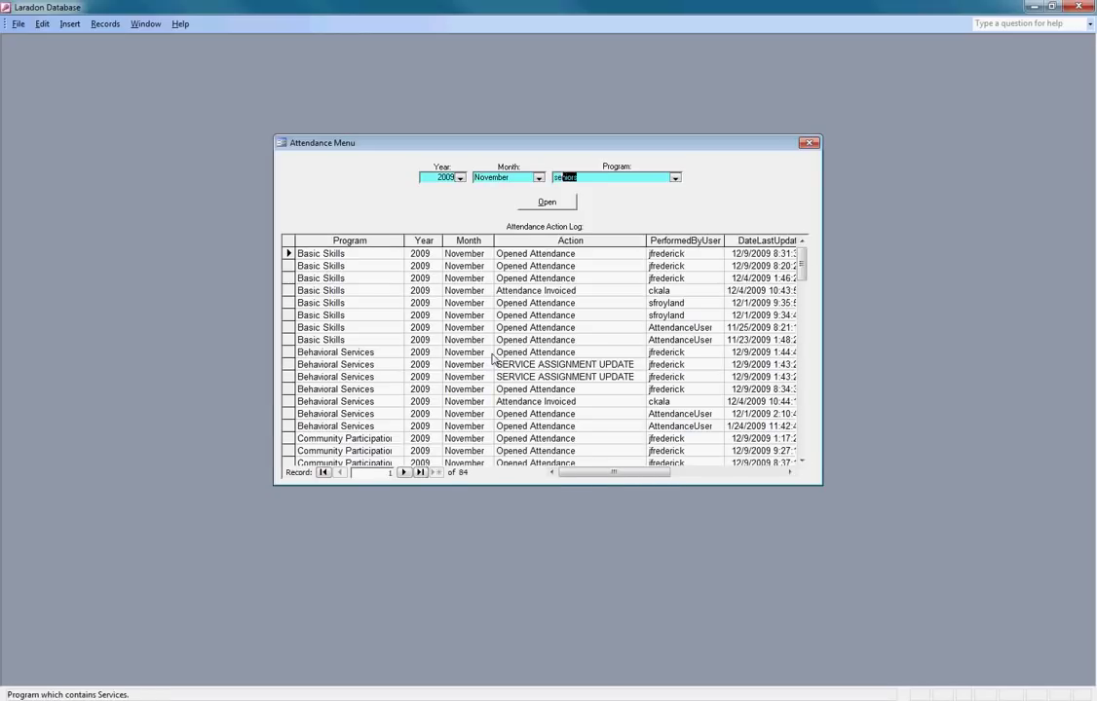
key("Tab")
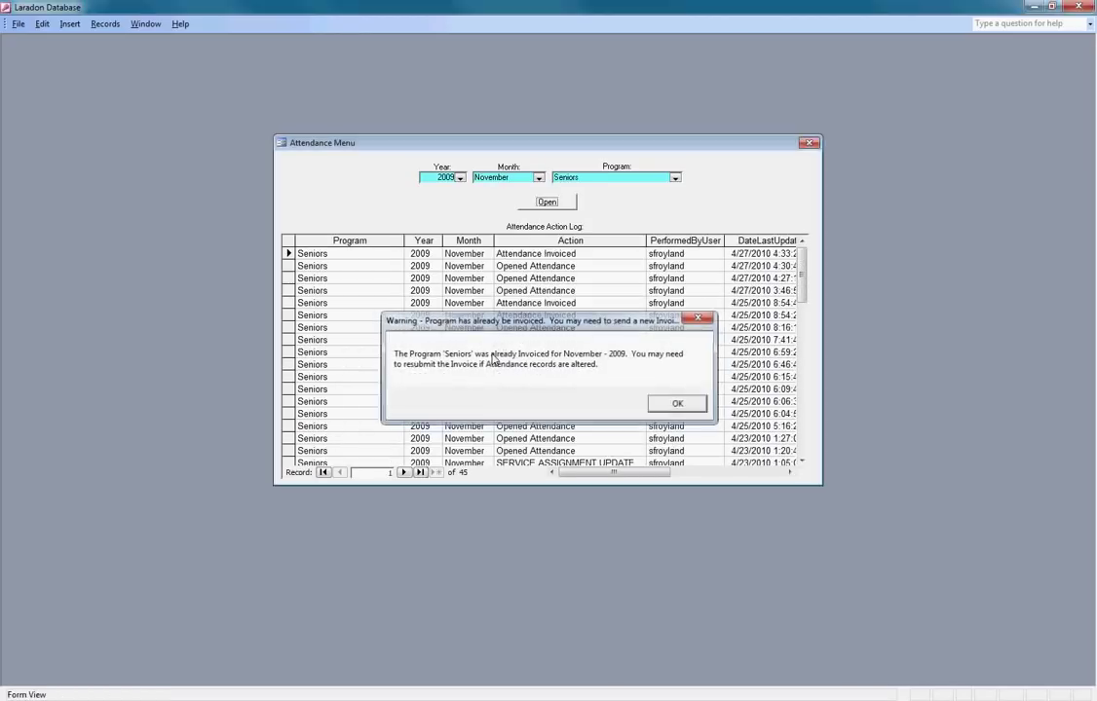
key("Return")
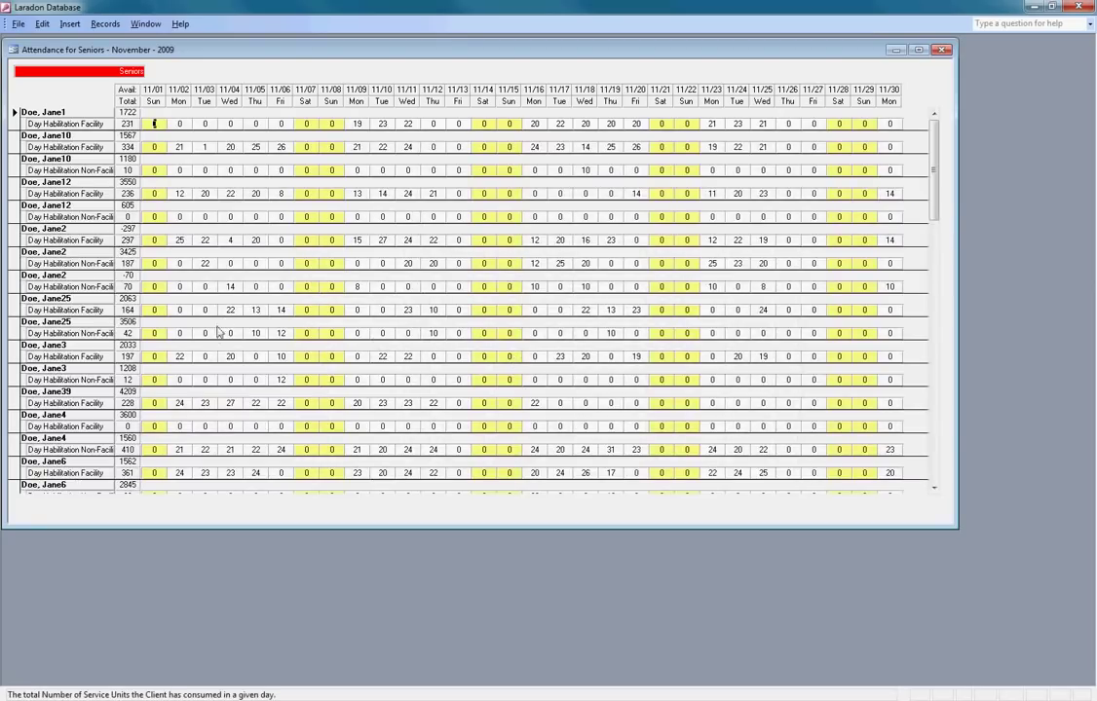
Find and select the client row showing -12 Day Habilitation units, then close the attendance form.
scroll(214, 337, "down", 10)
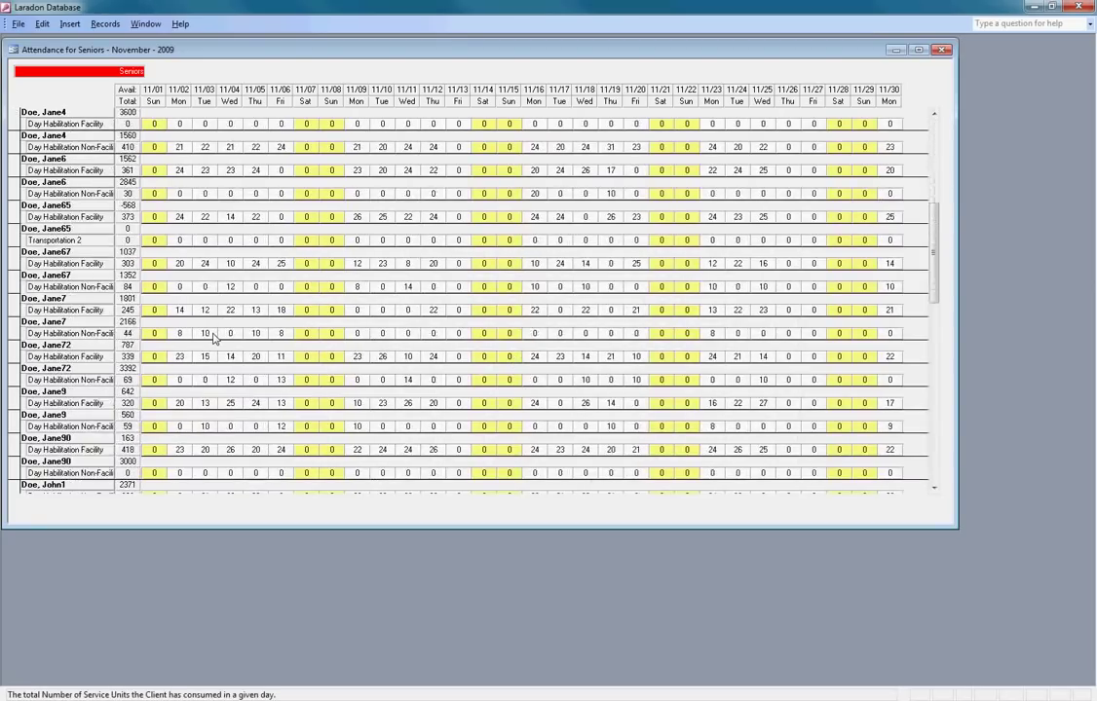
scroll(214, 337, "down", 10)
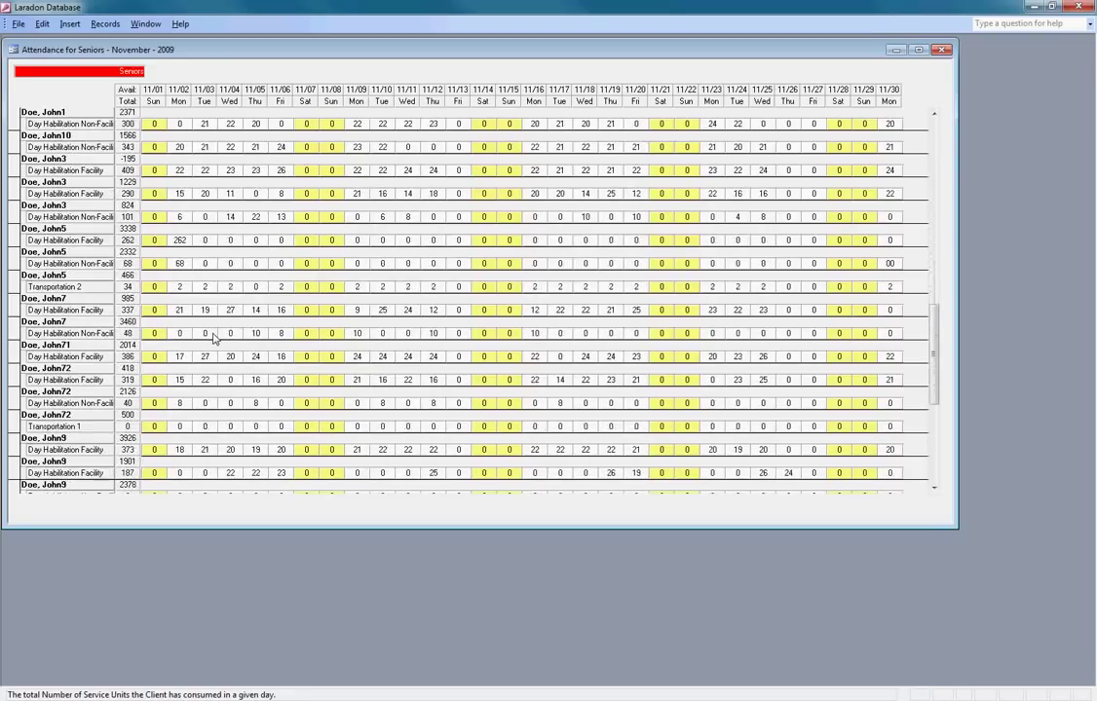
scroll(215, 337, "down", 3)
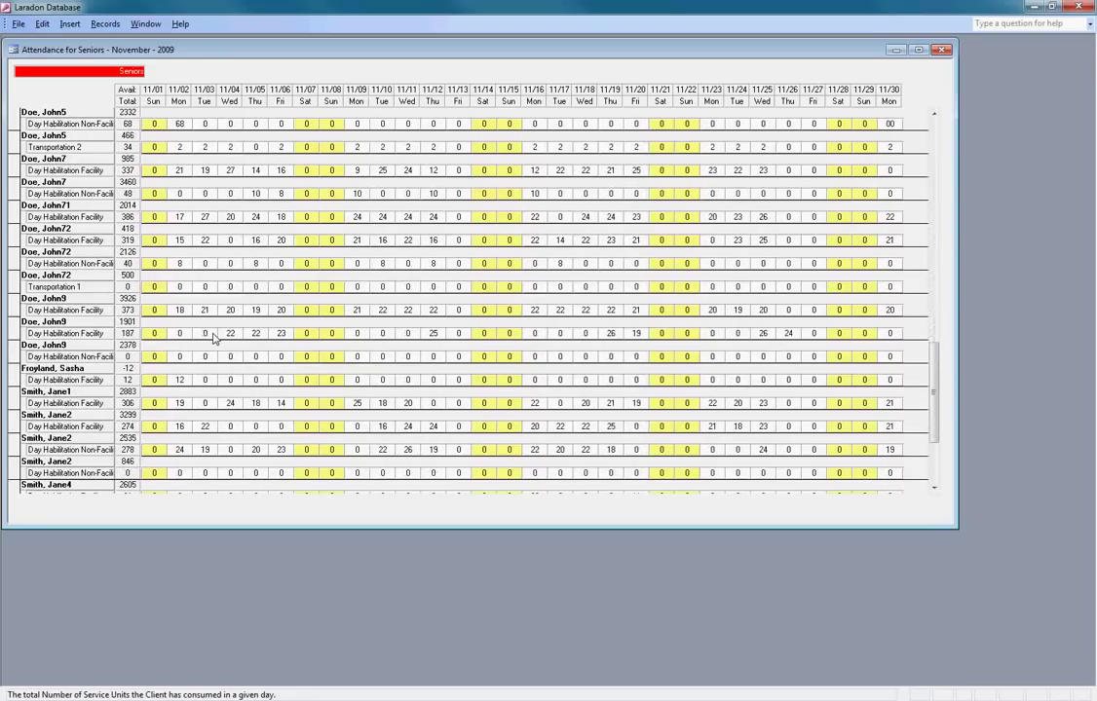
left_click(15, 372)
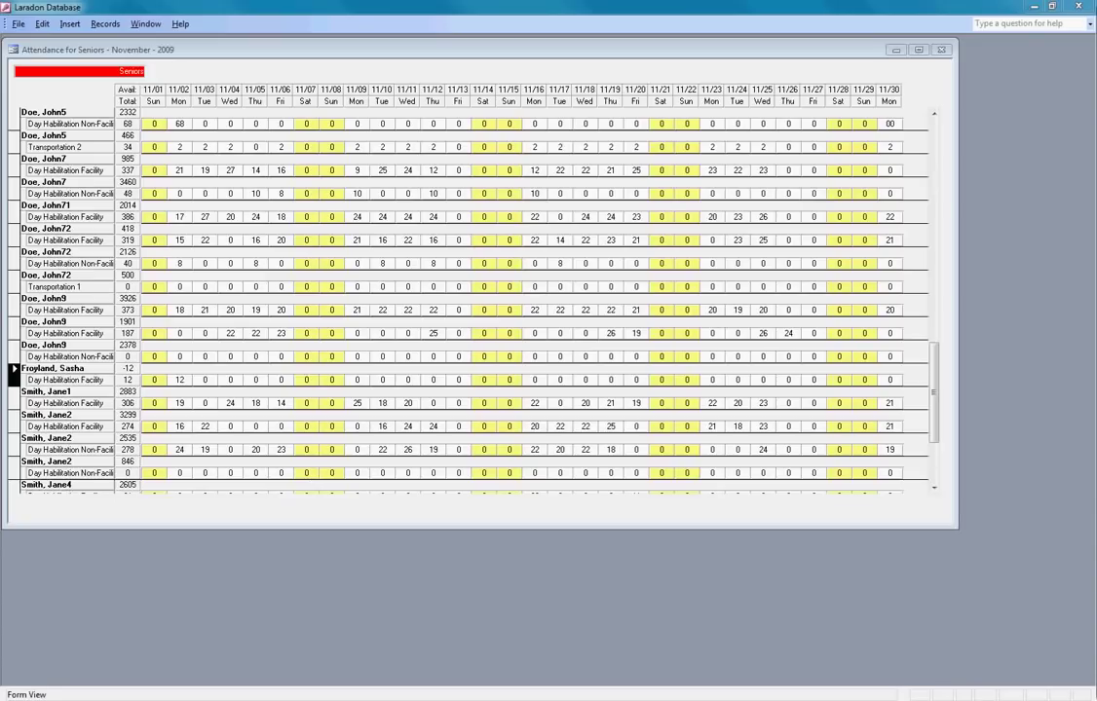
left_click(941, 49)
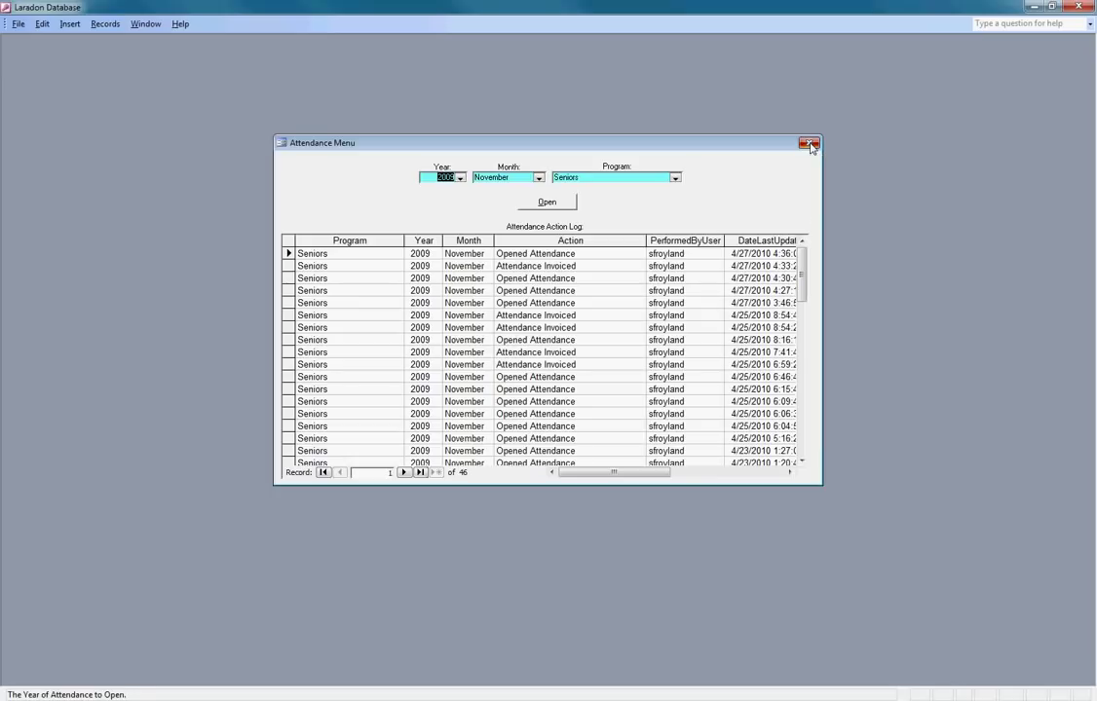
Run the Funding Balance report for 2009, November, Seniors, filtered to negative balances.
left_click(812, 145)
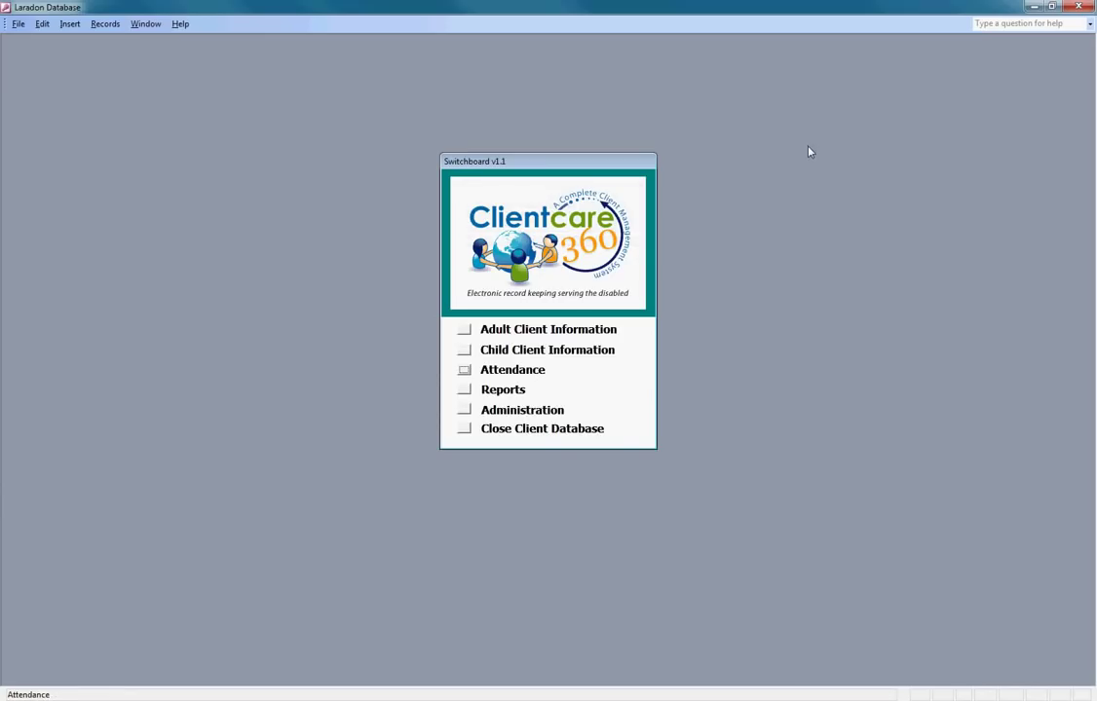
left_click(464, 389)
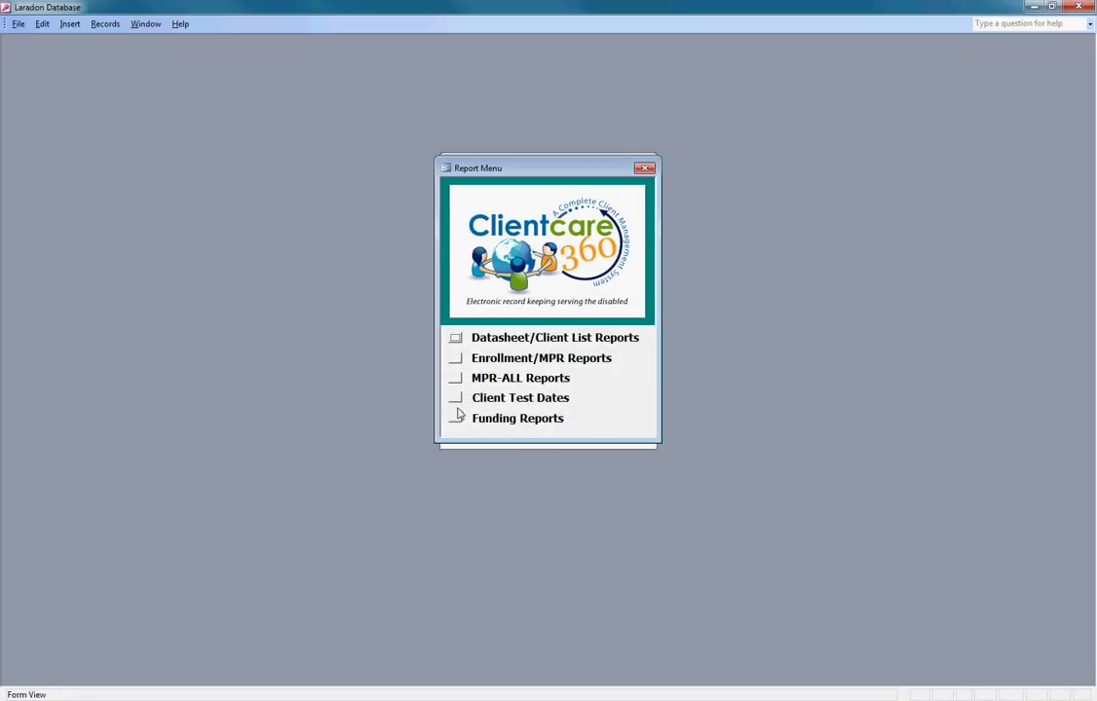
left_click(455, 418)
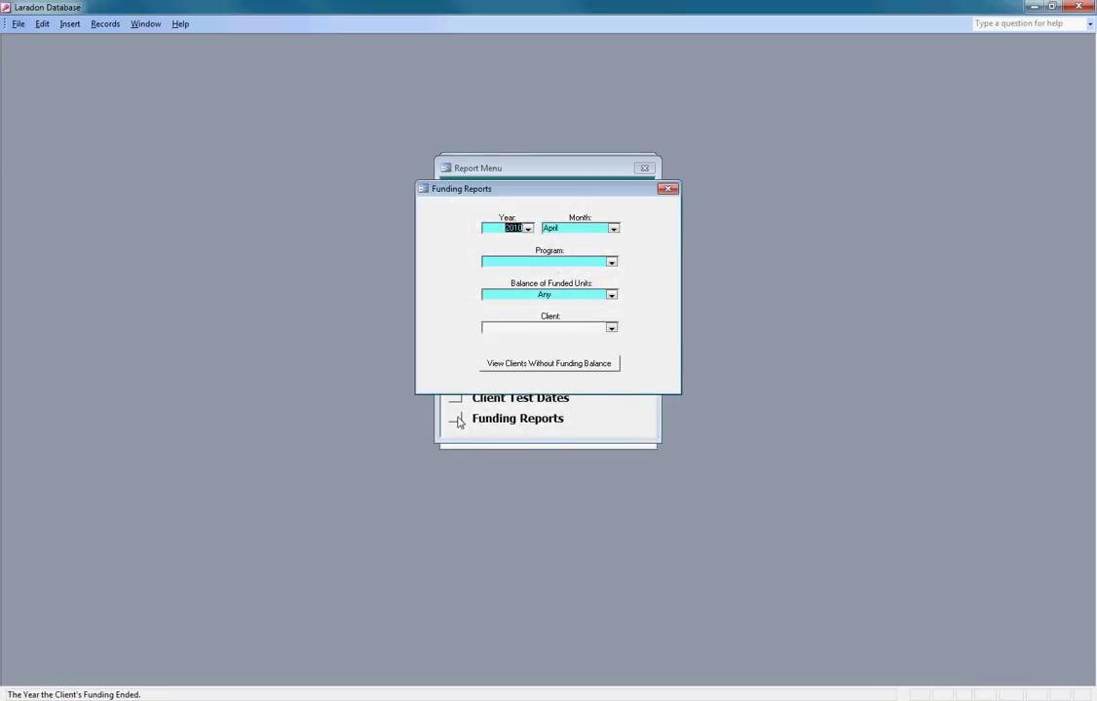
type("2009")
key("Tab")
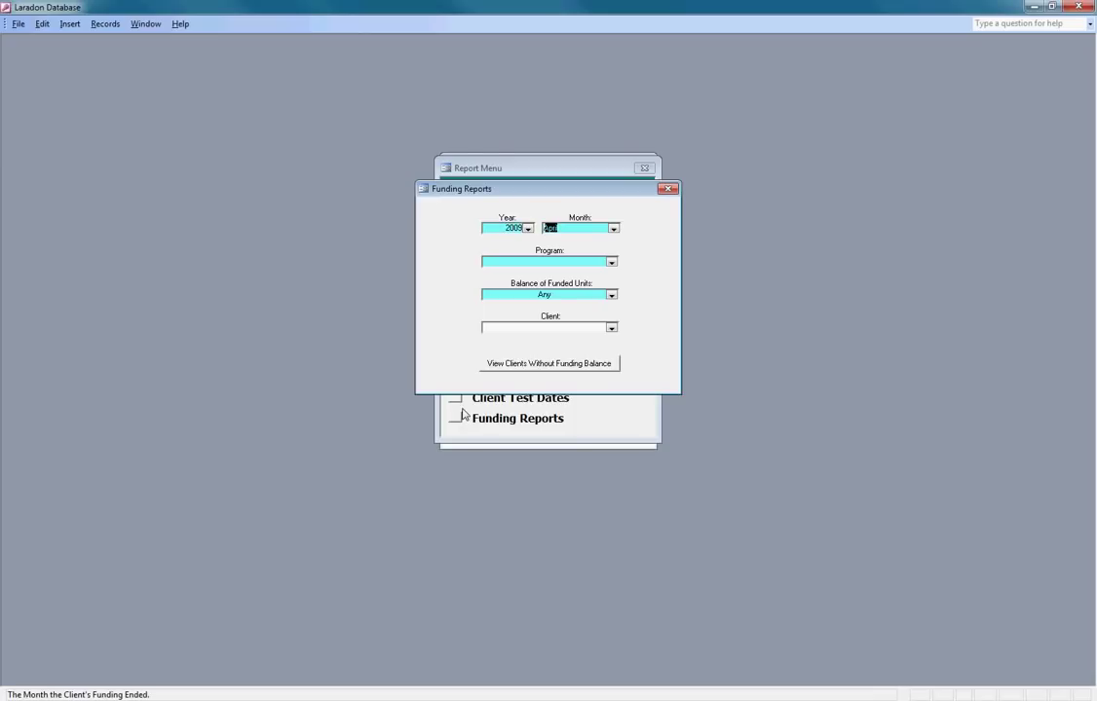
type("n")
key("Tab")
type("s")
key("Tab")
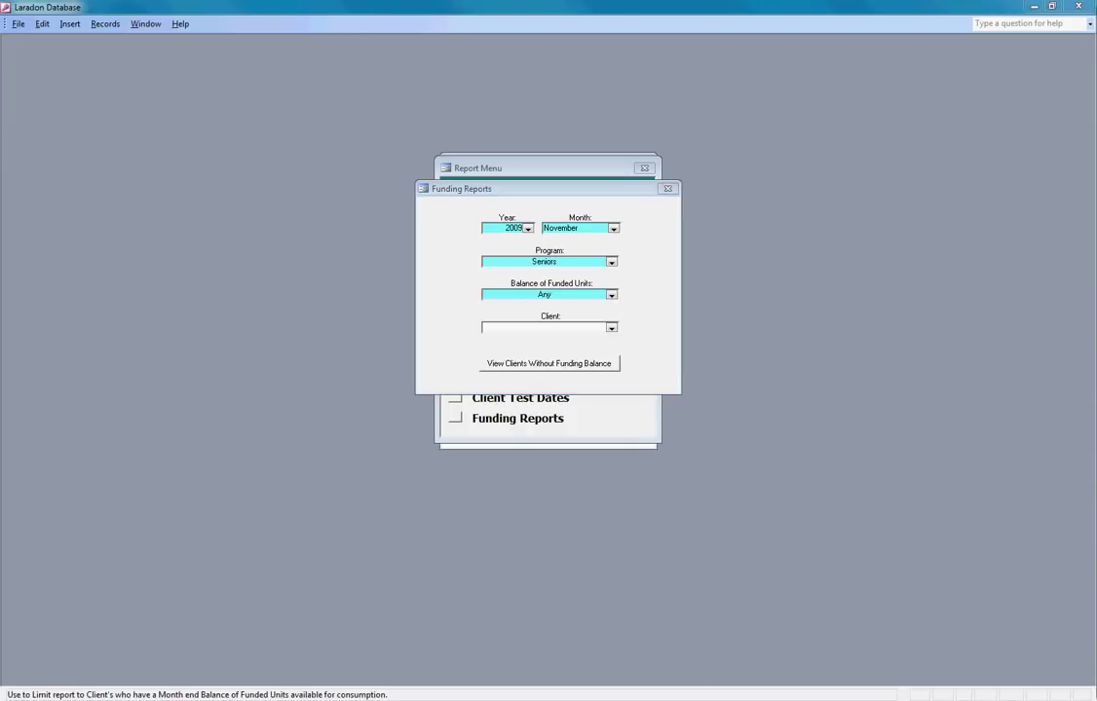
left_click(612, 296)
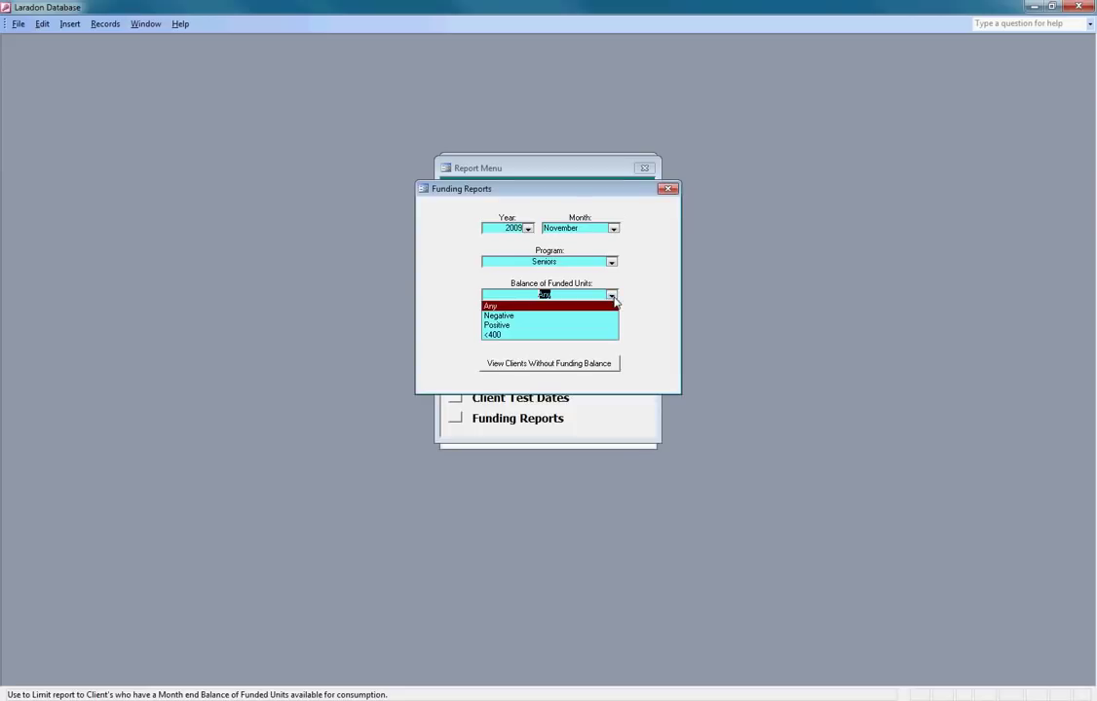
left_click(583, 316)
left_click(585, 369)
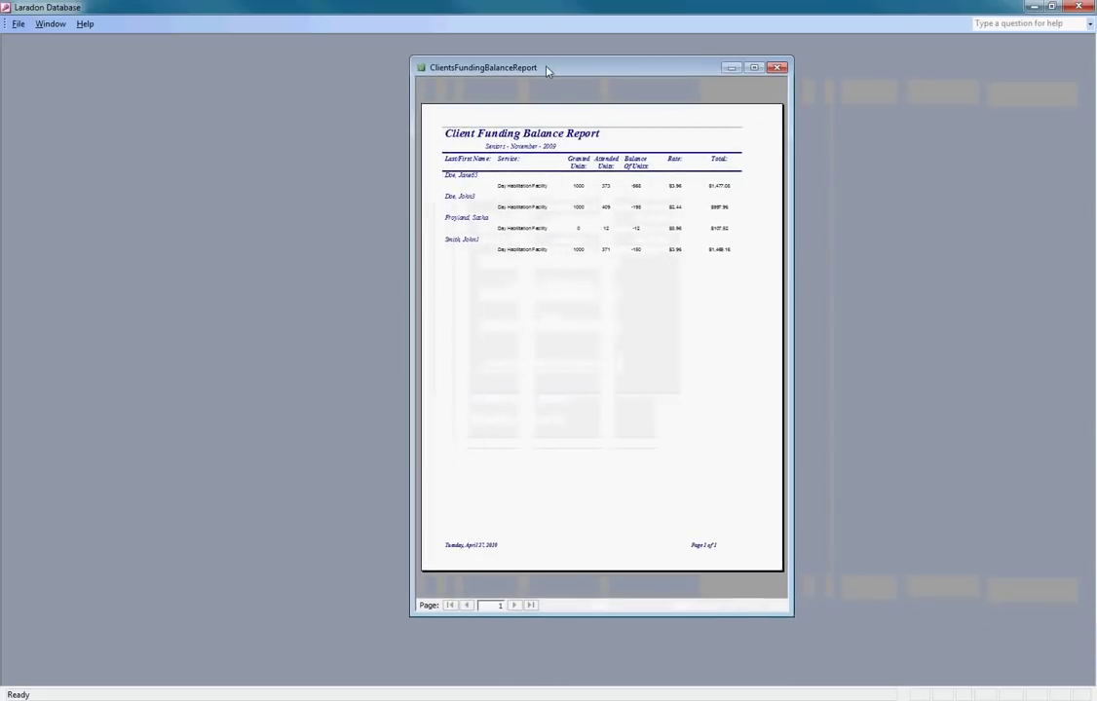
Maximize the four-client negative-balance report to review it, then close it.
double_click(703, 69)
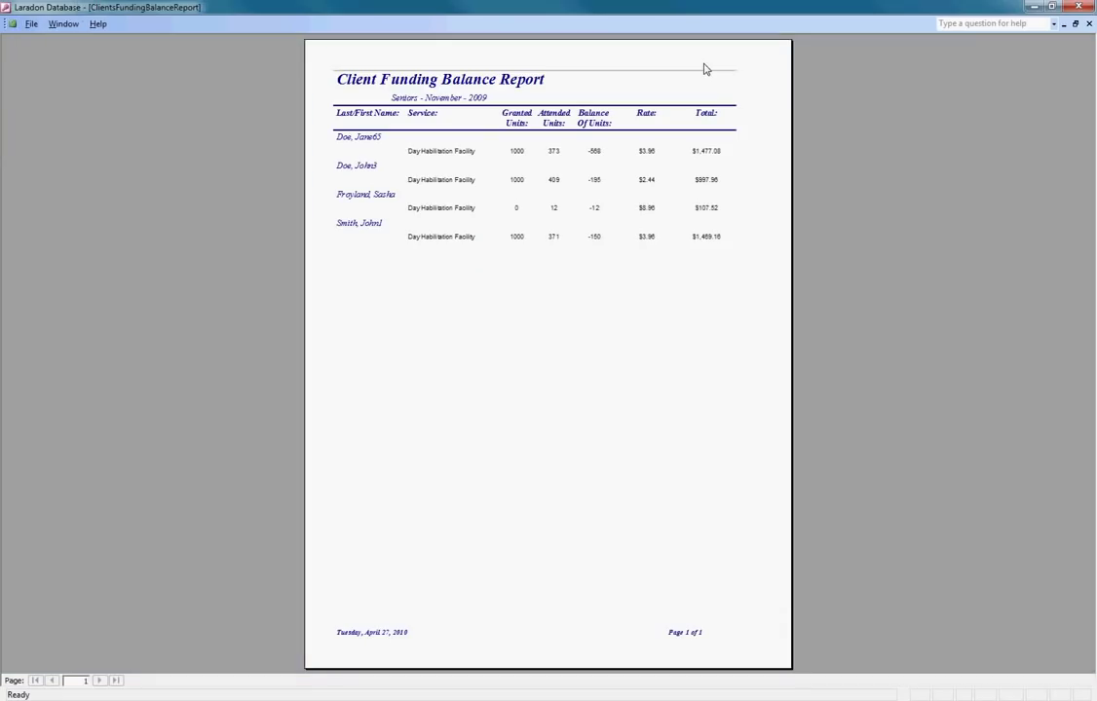
left_click(1089, 25)
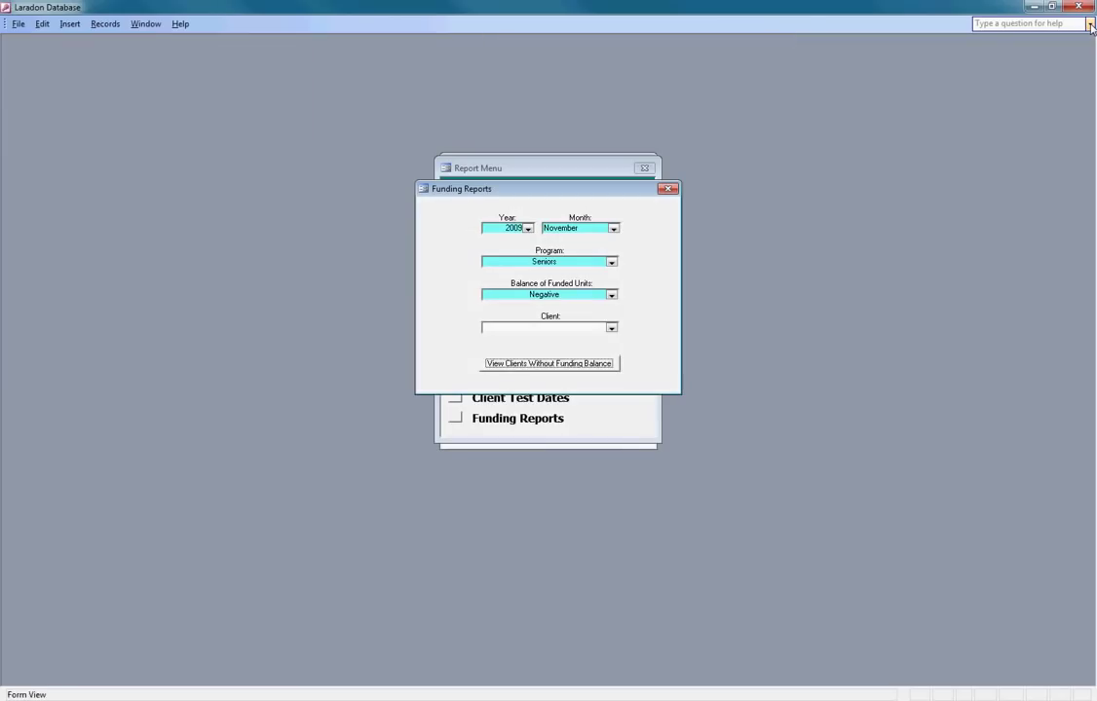
Rerun the funding balance report with the <400 filter, review the six clients, and close it.
left_click(611, 294)
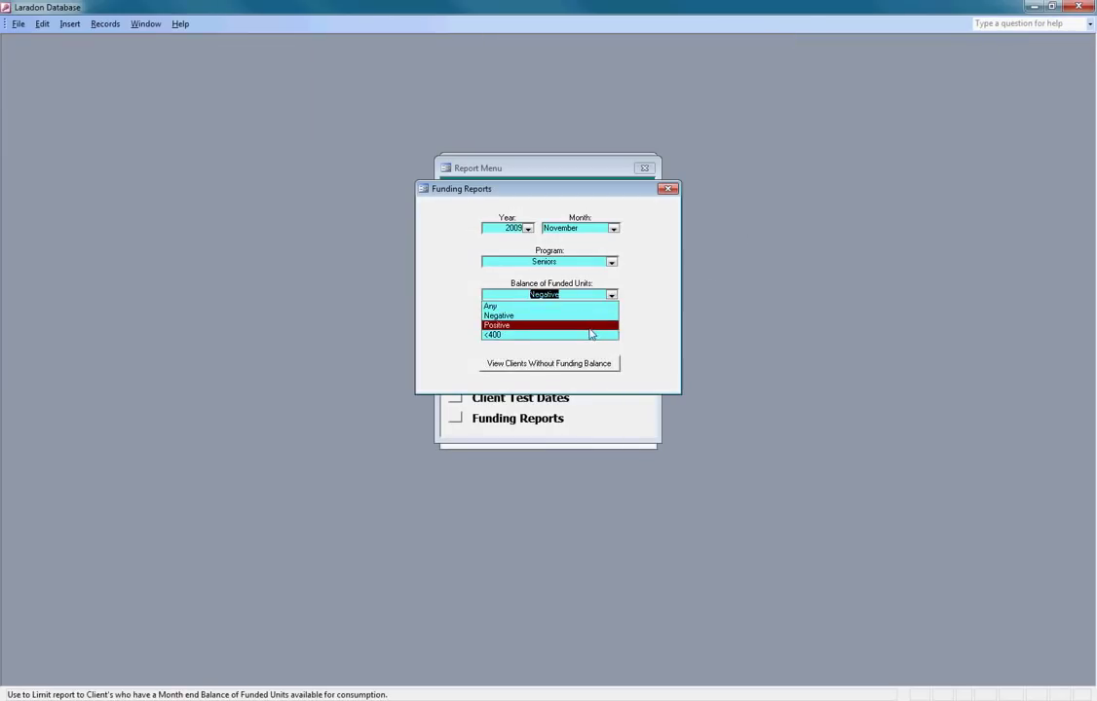
left_click(589, 336)
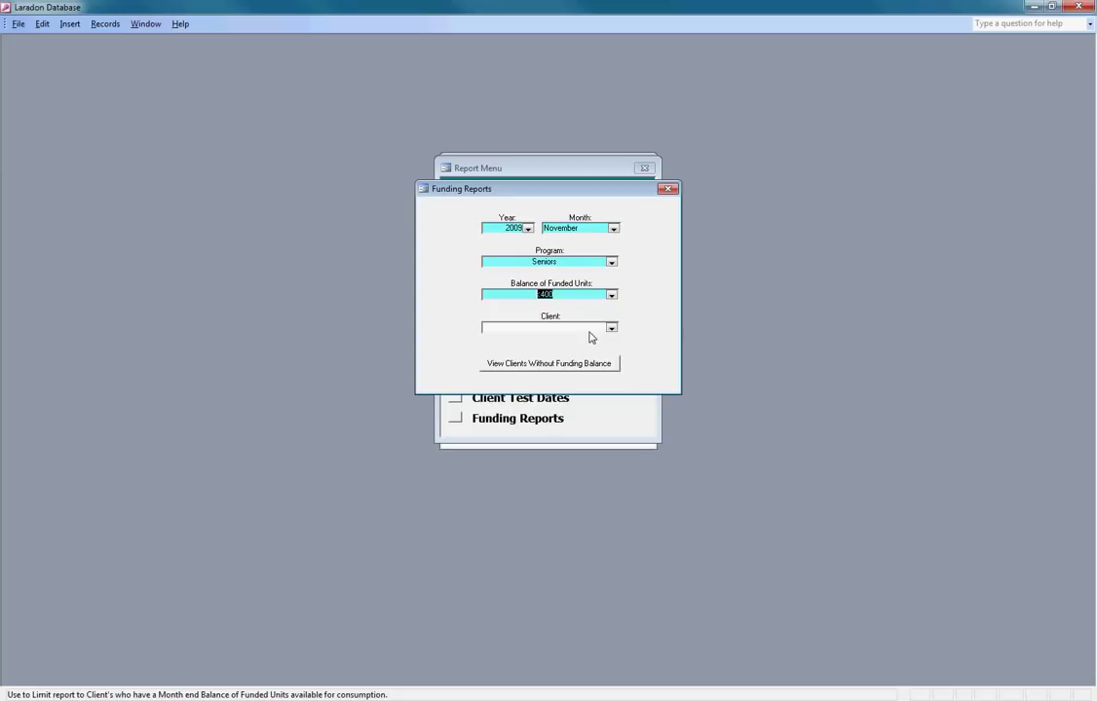
left_click(587, 367)
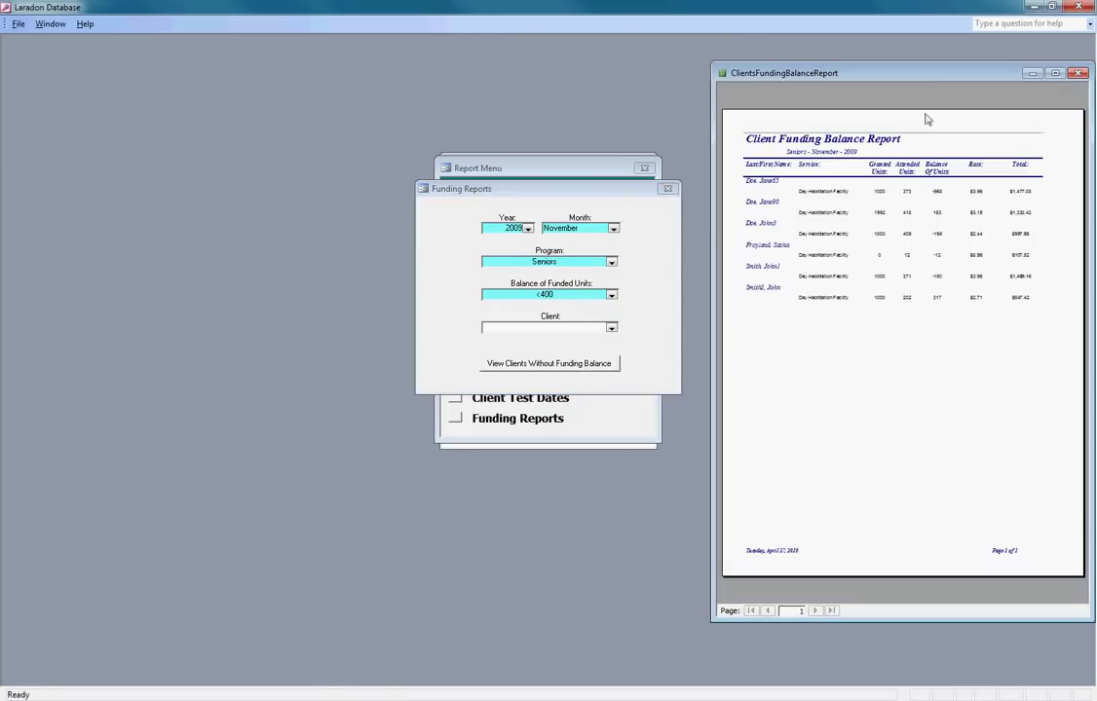
double_click(933, 72)
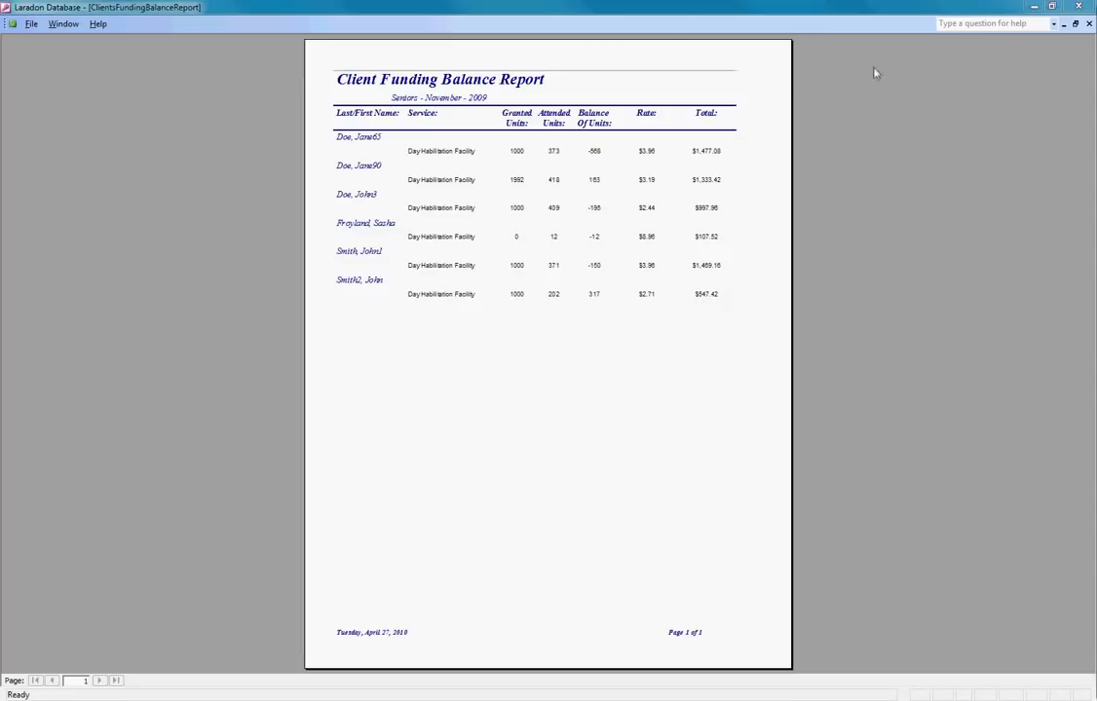
left_click(1075, 24)
left_click(1078, 73)
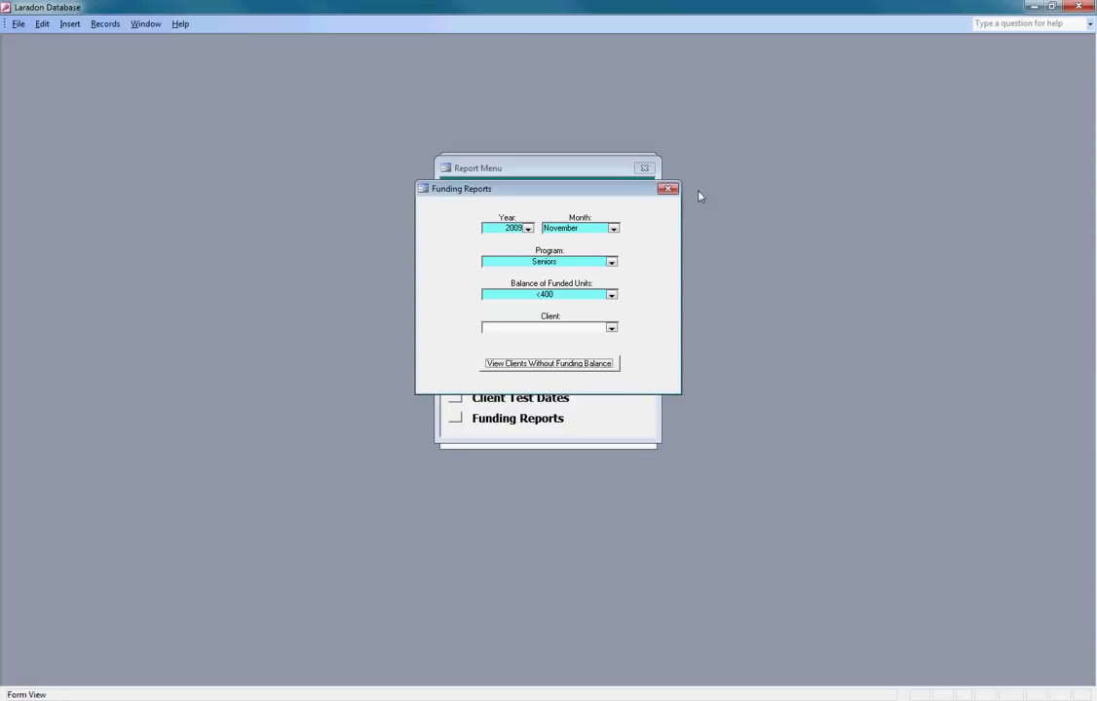
Generate the Internal Billing Report for 2009, November, Seniors from the Administration Billing Menu.
left_click(668, 189)
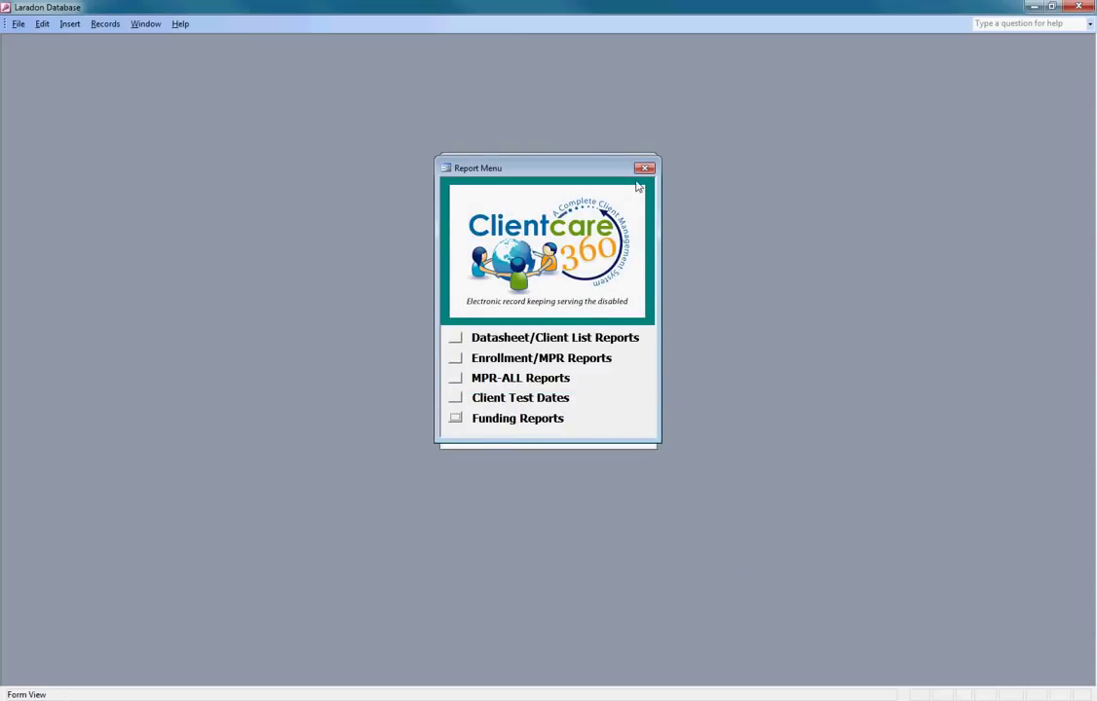
left_click(644, 167)
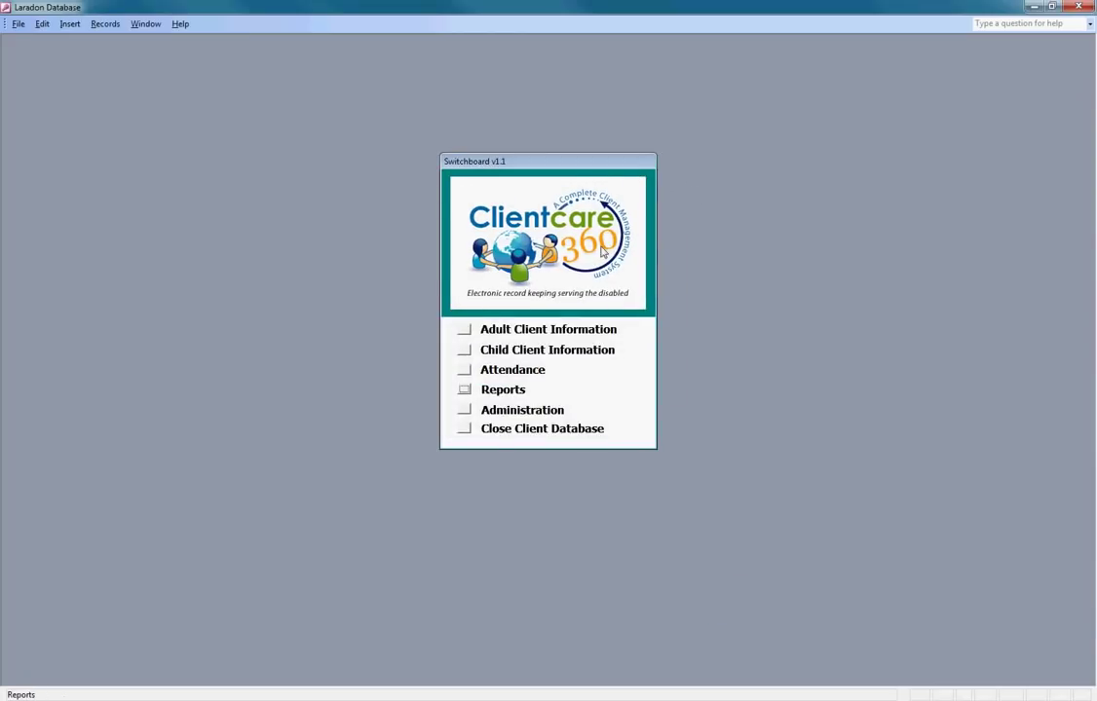
left_click(464, 410)
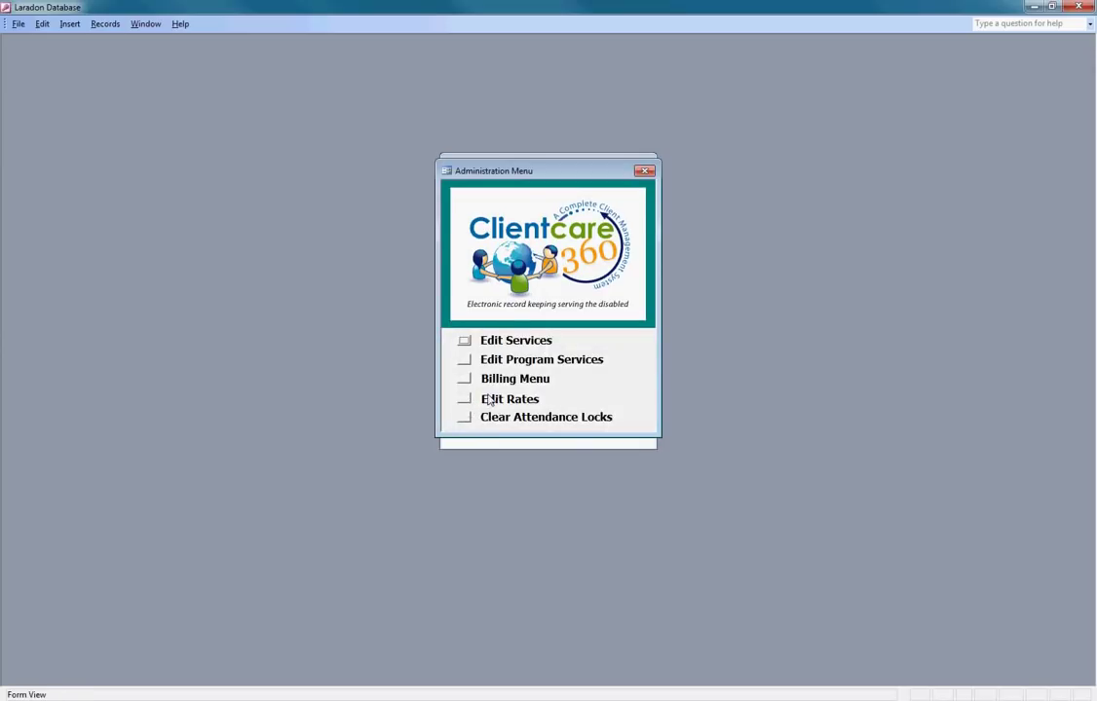
left_click(465, 381)
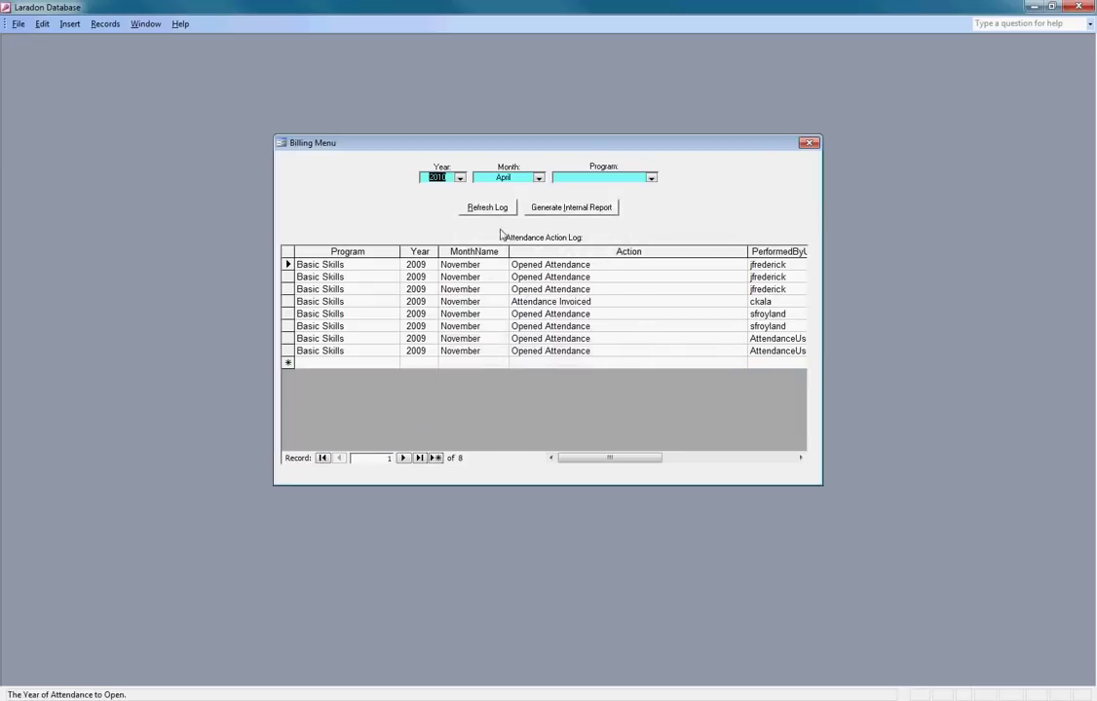
type("2009")
key("Tab")
type("n")
key("Tab")
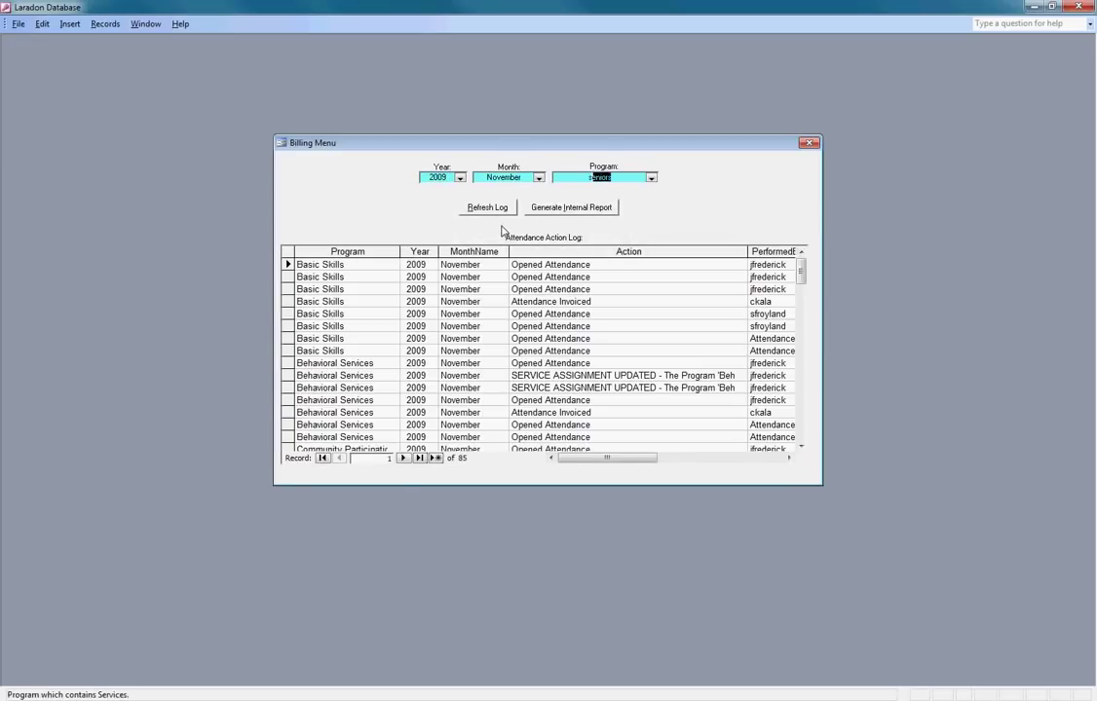
type("se")
key("Tab")
left_click(571, 207)
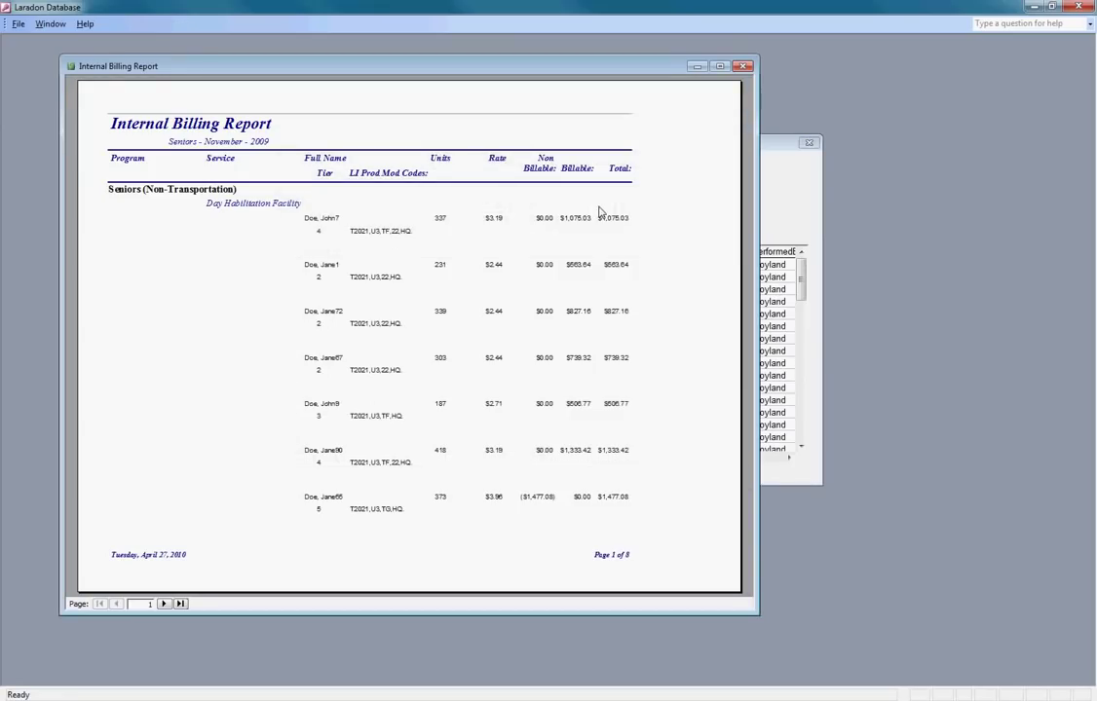
Page forward to the client's 12 units listed as ($107.52) non-billable.
left_click(163, 604)
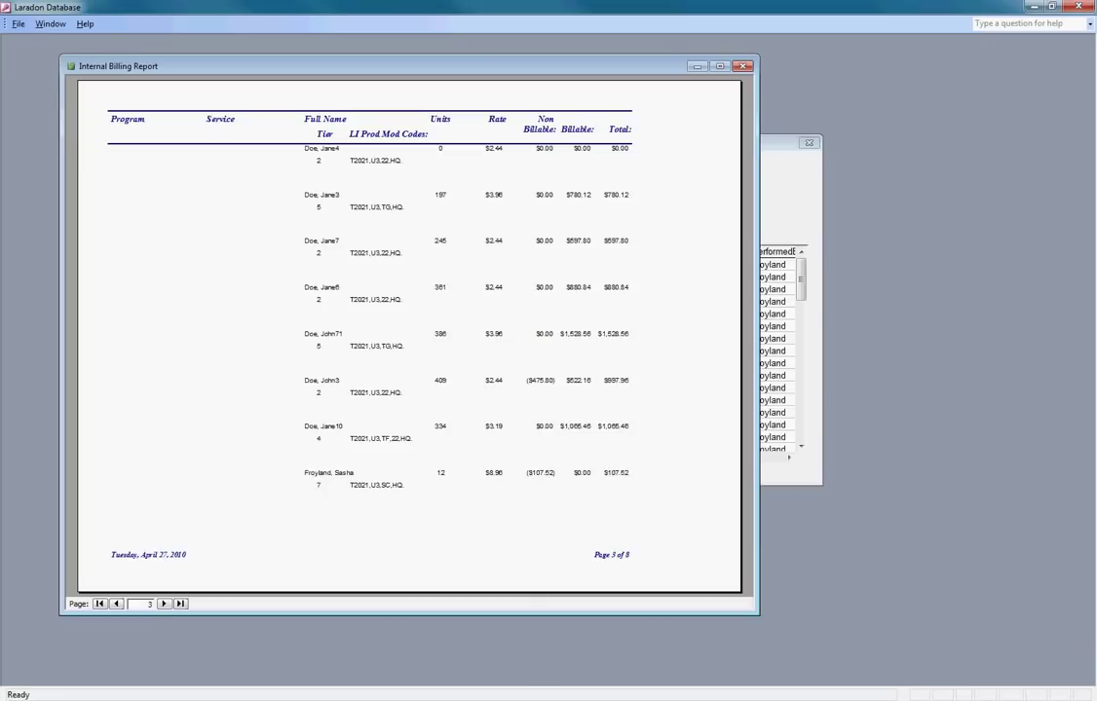
Close the Internal Billing Report, the Billing Menu and the Administration Menu.
left_click(745, 68)
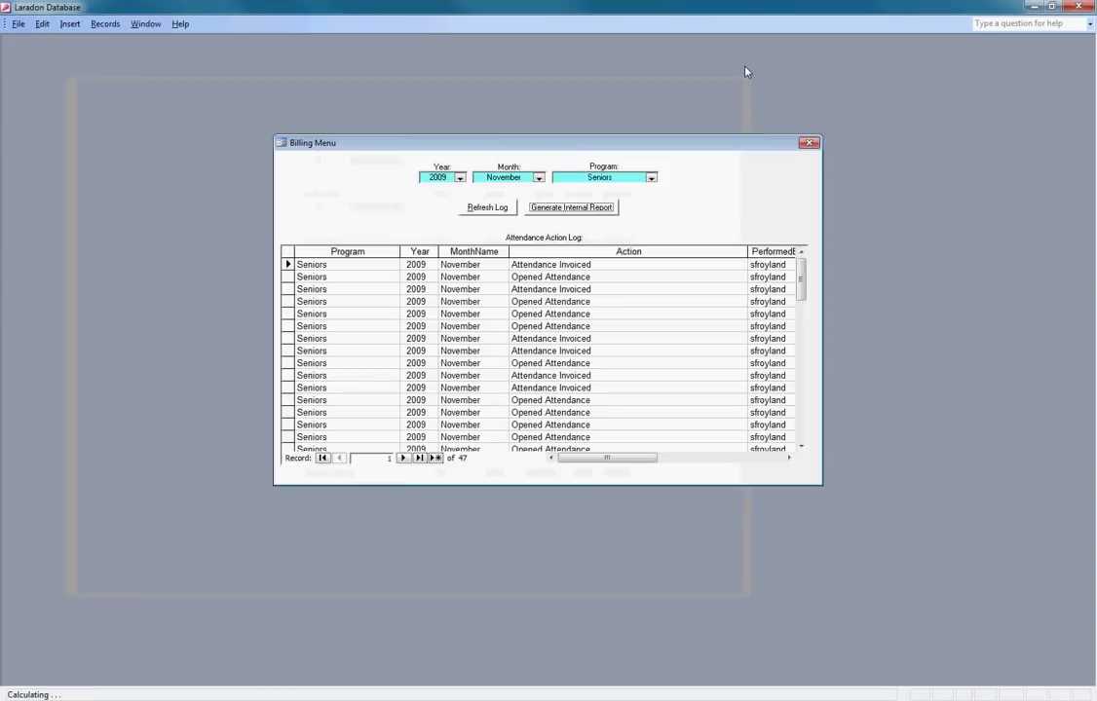
left_click(809, 148)
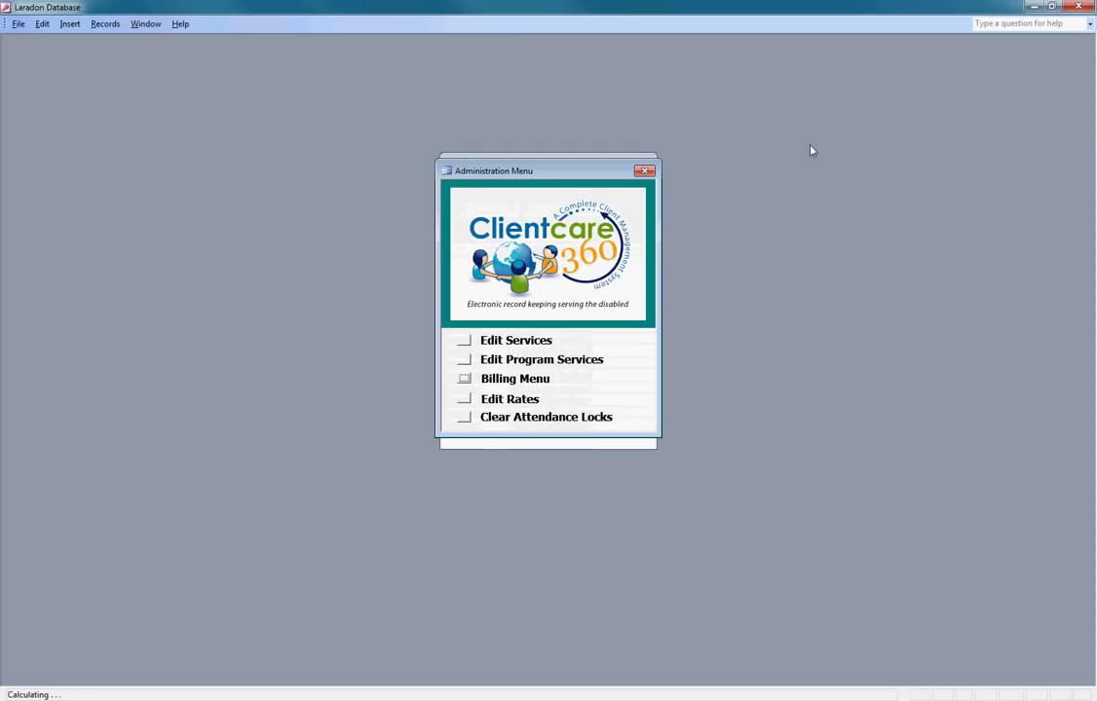
left_click(644, 171)
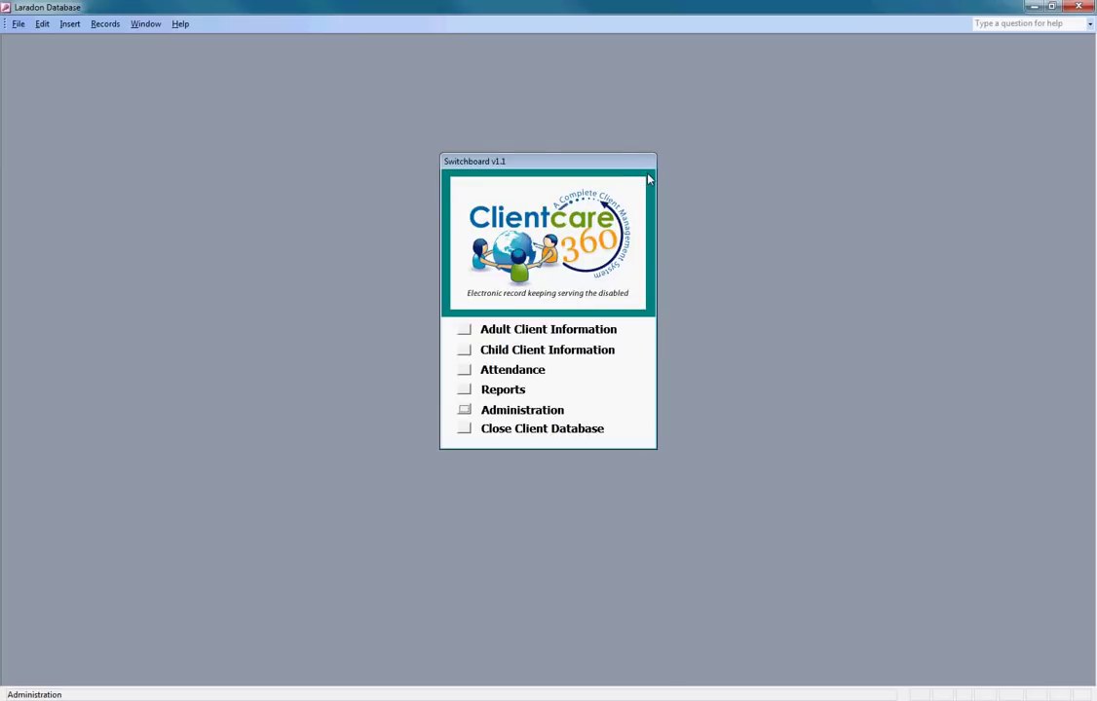